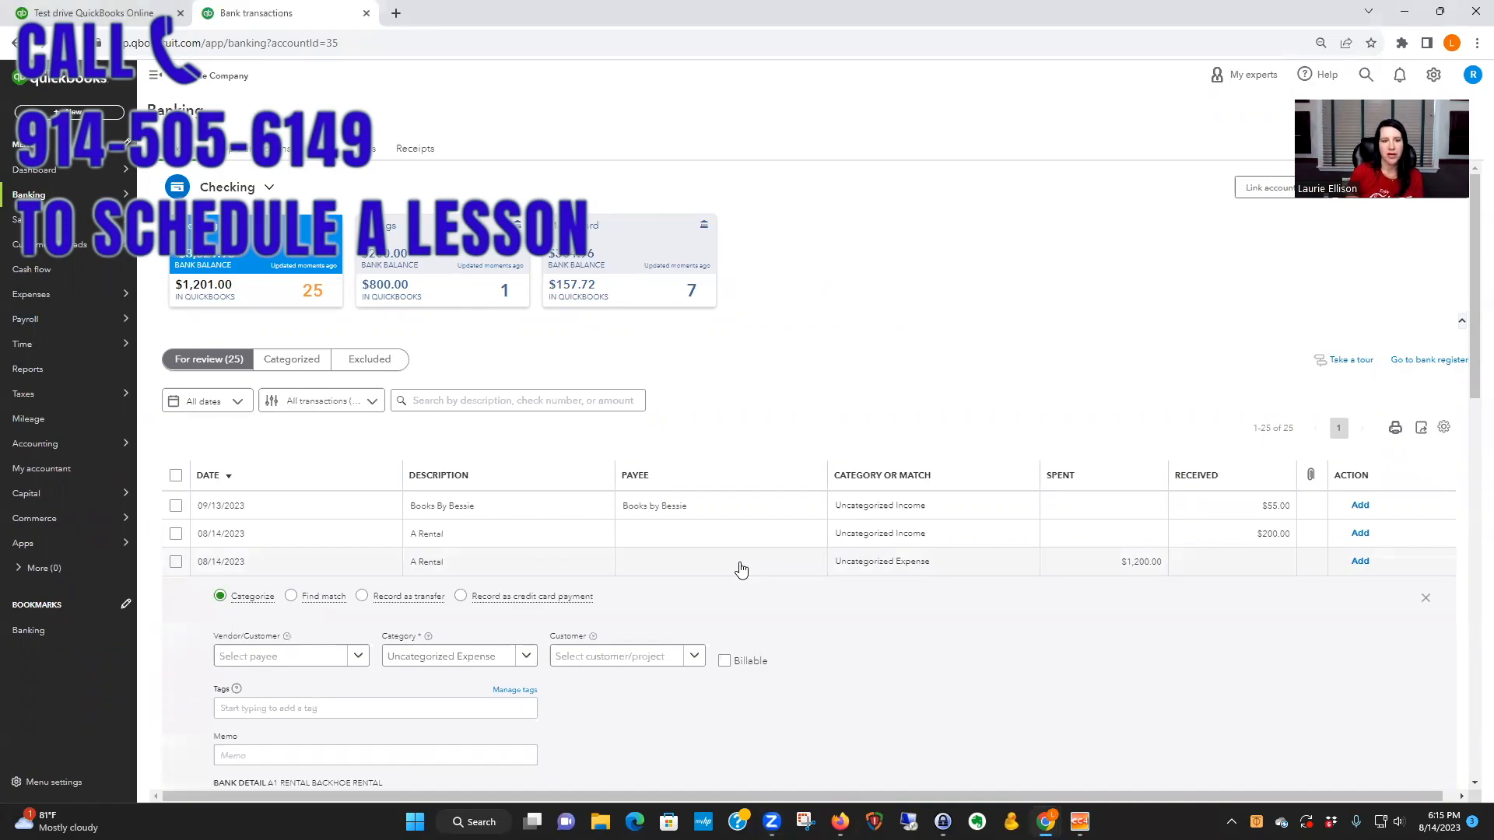
Step: Create a new vendor named A1 Rental as the payee of the $1,200.00 A Rental transaction and save it
scroll(794, 610, down, 2)
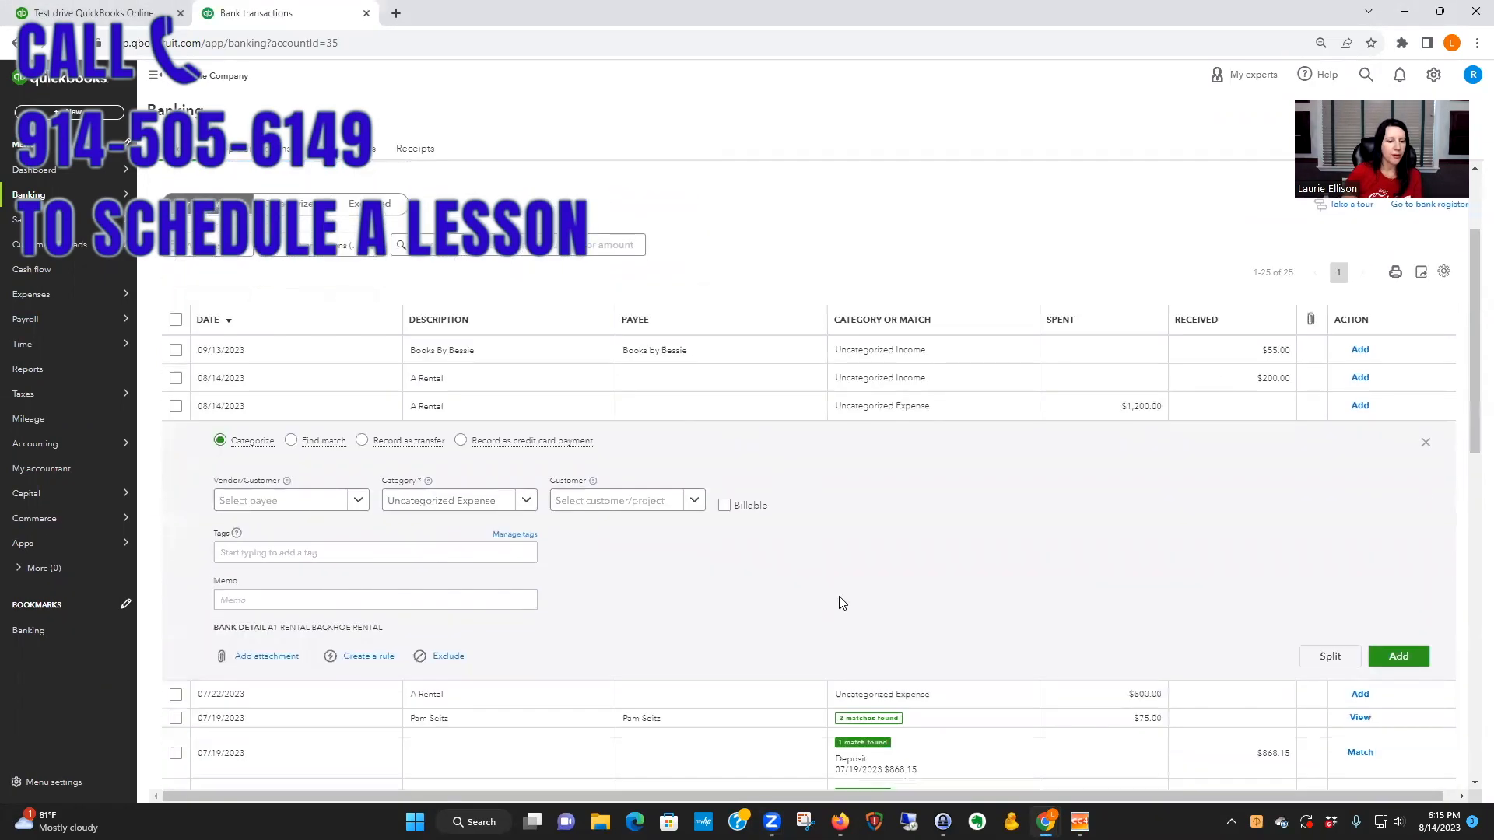
click(356, 501)
click(661, 559)
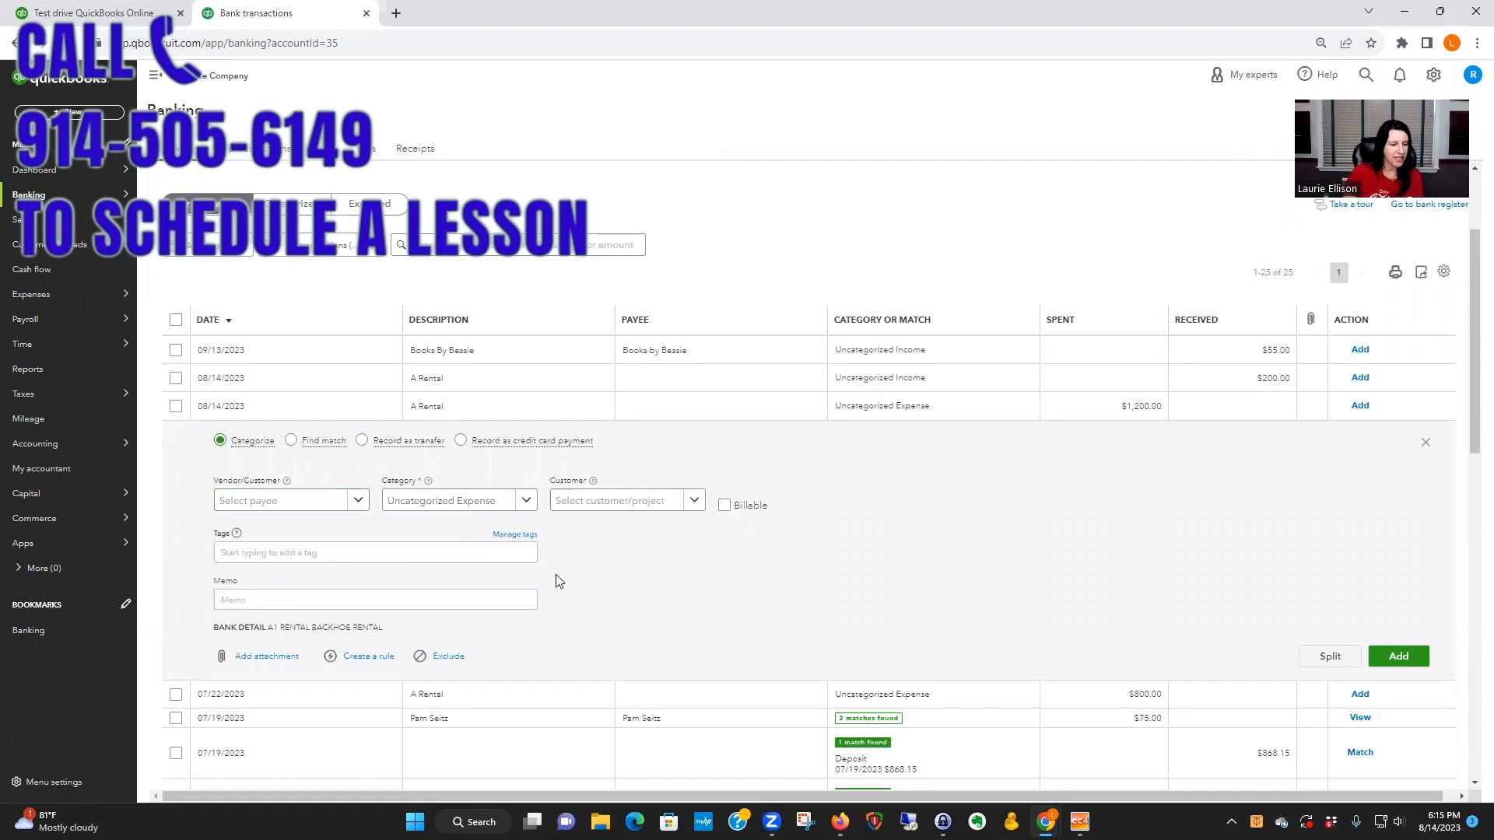
click(289, 500)
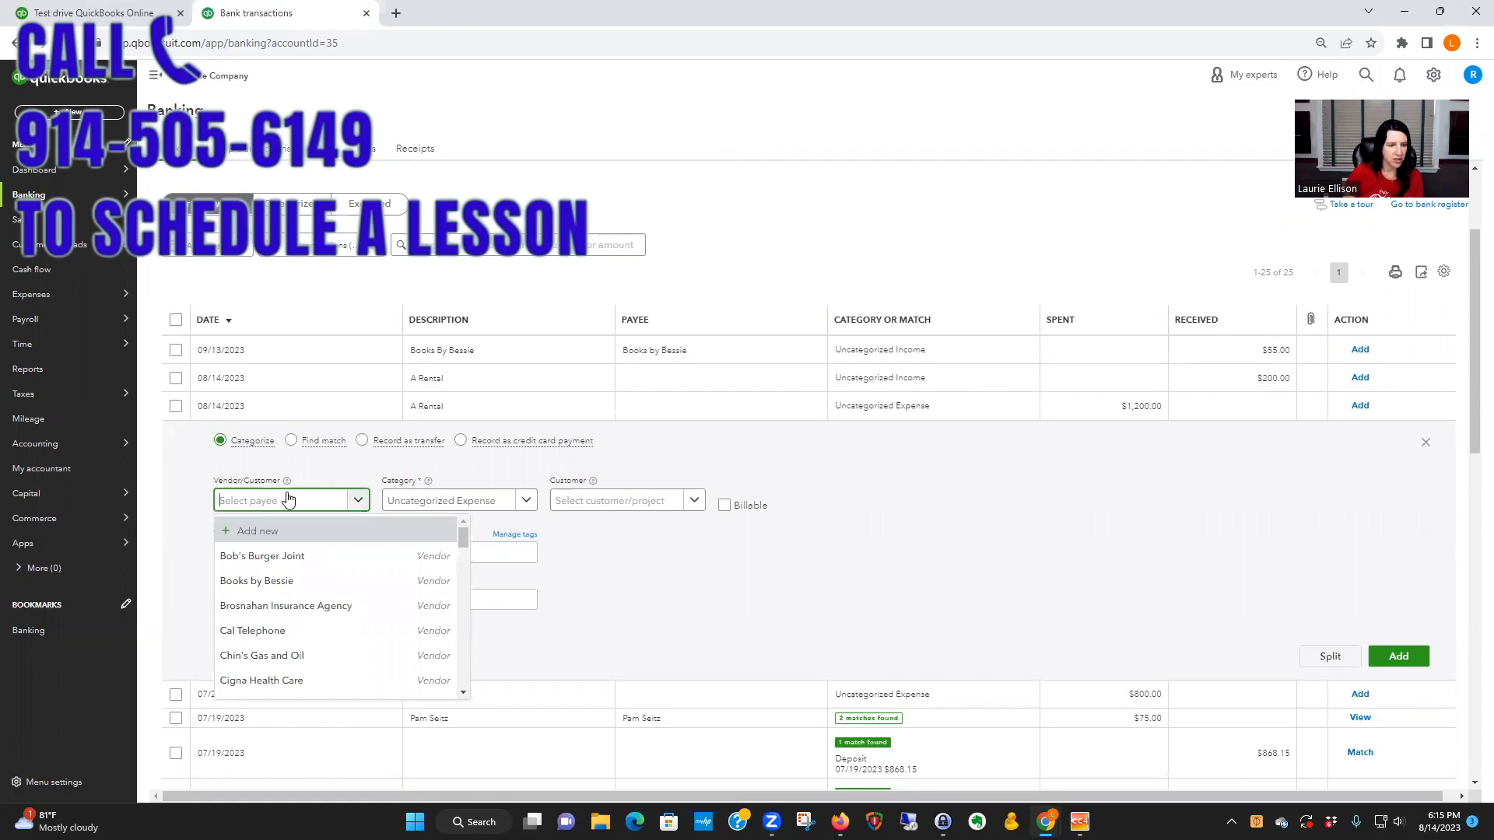
text(a1)
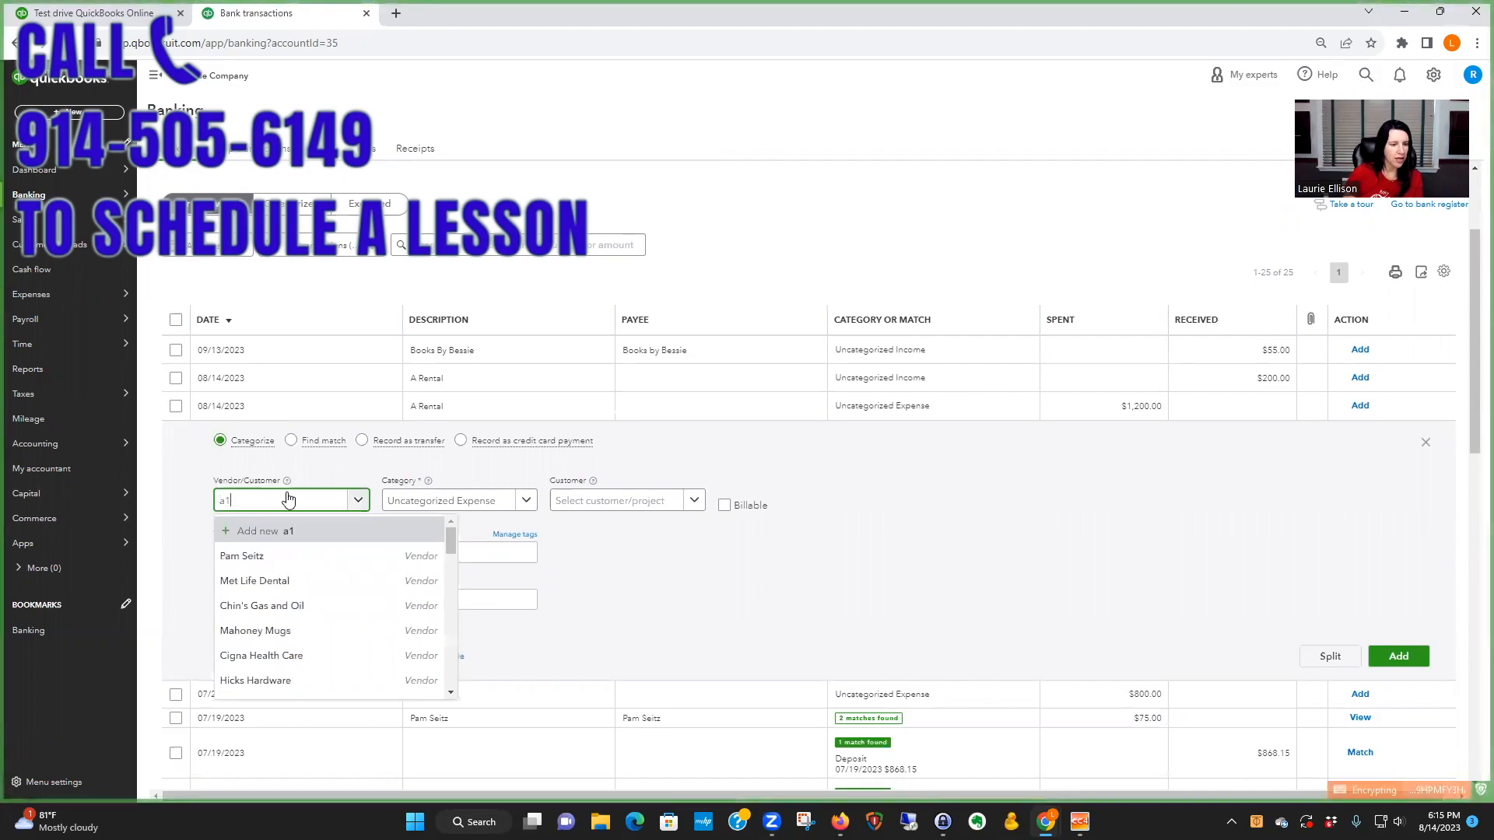
click(278, 531)
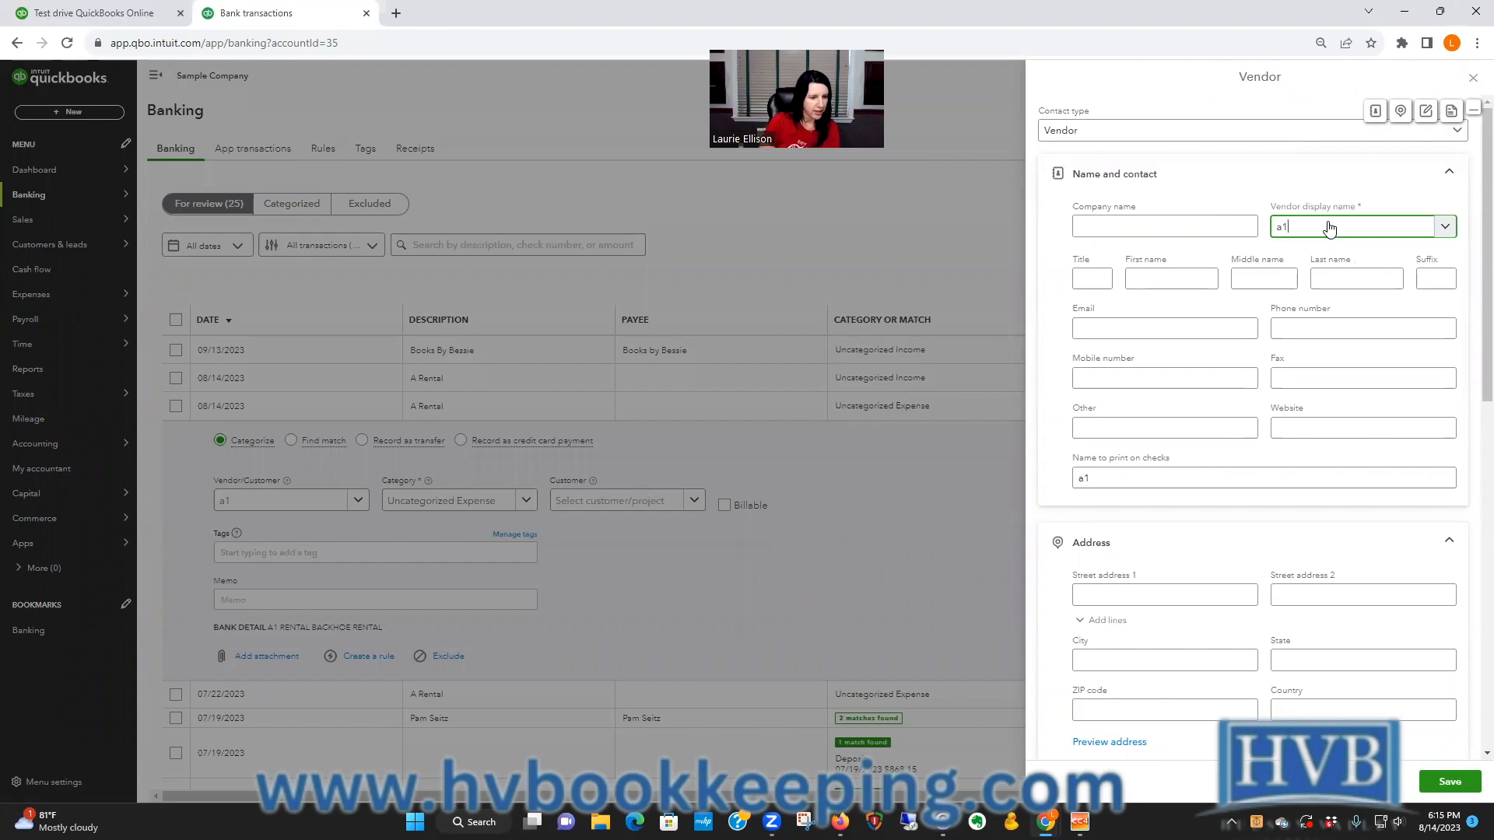
key(BackSpace)
key(BackSpace)
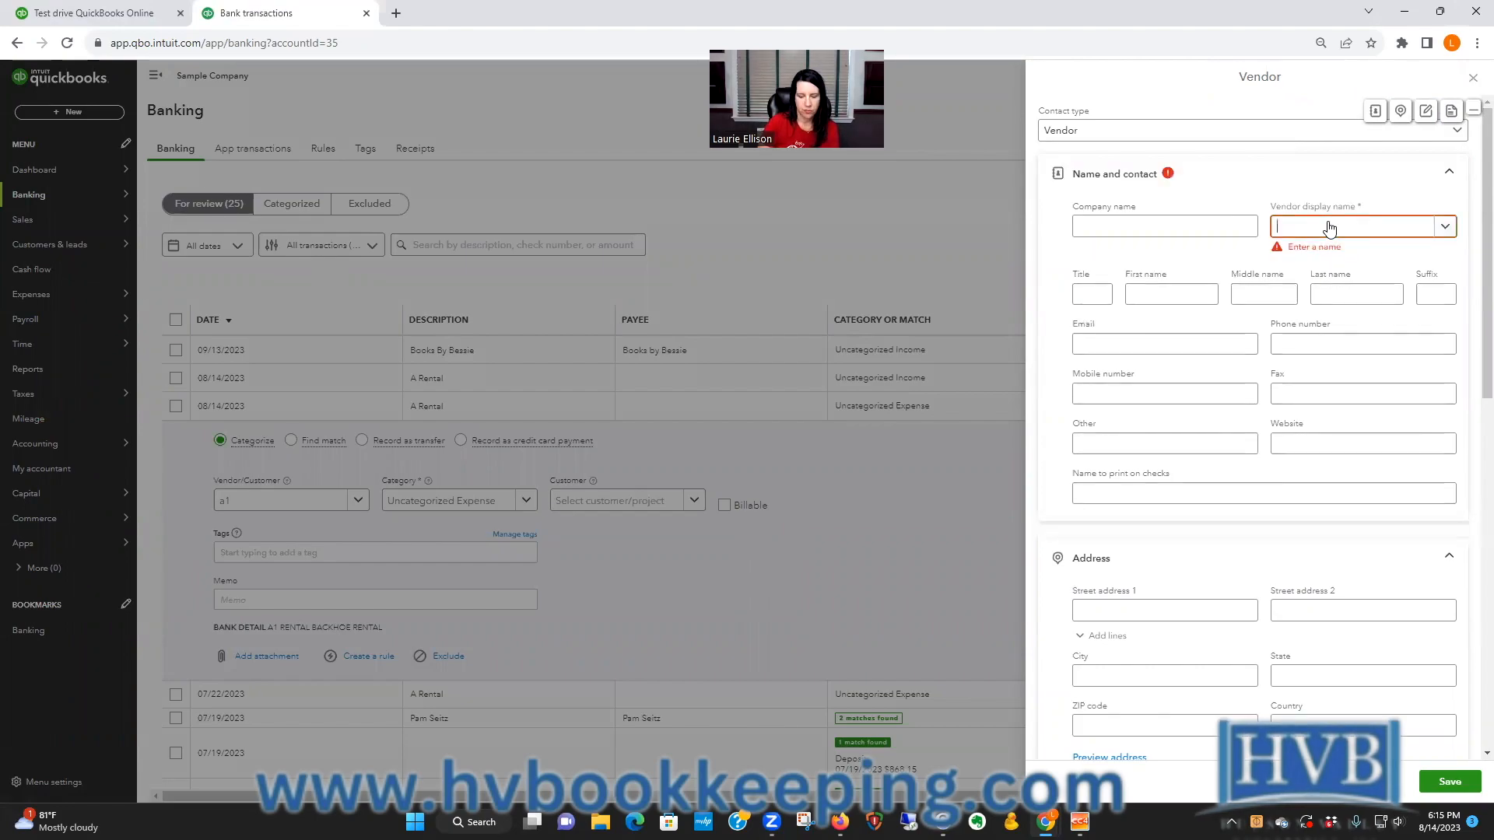
text(A1 Rental)
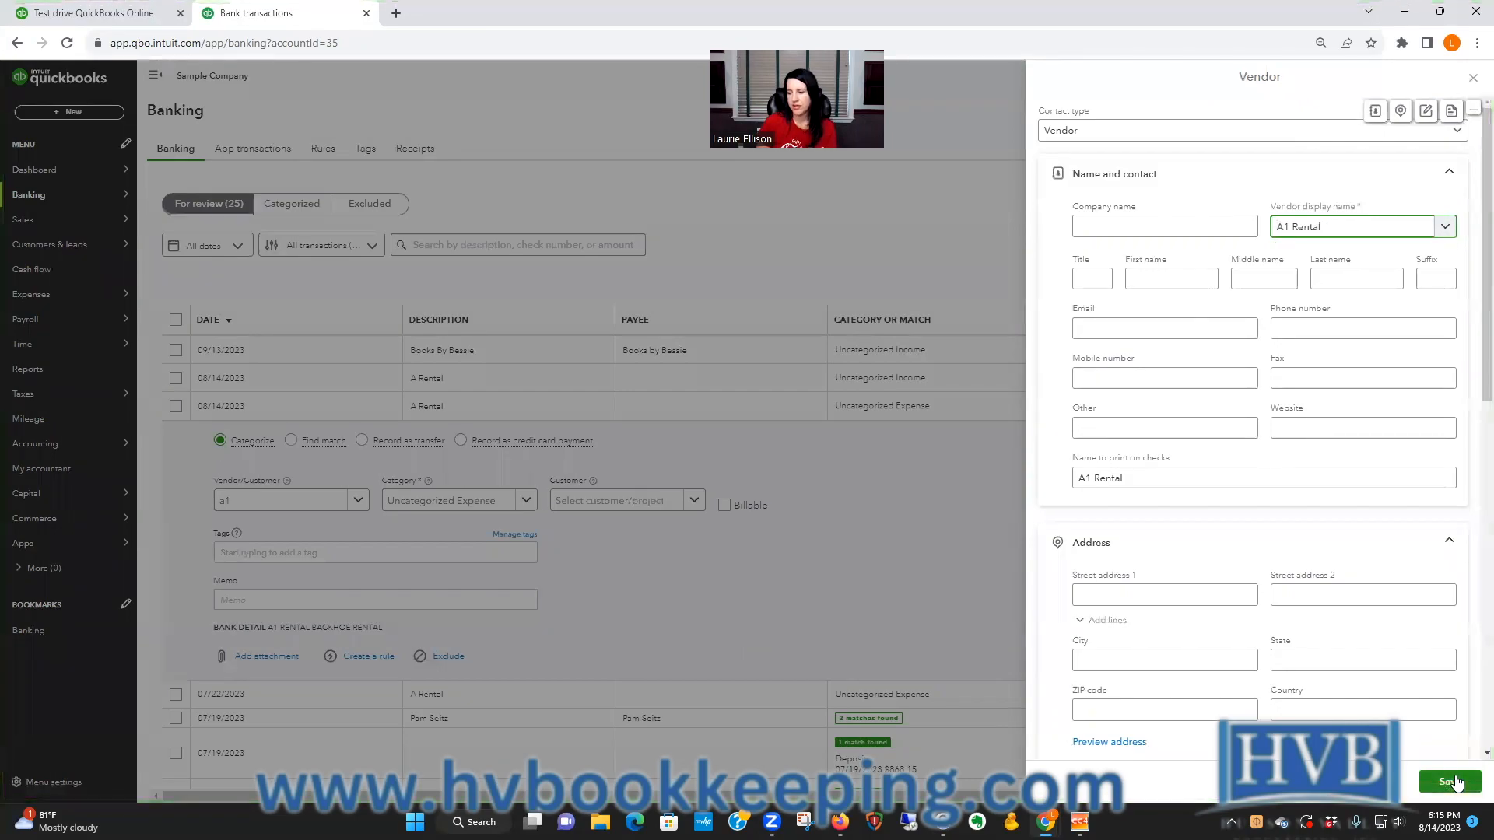
click(1456, 780)
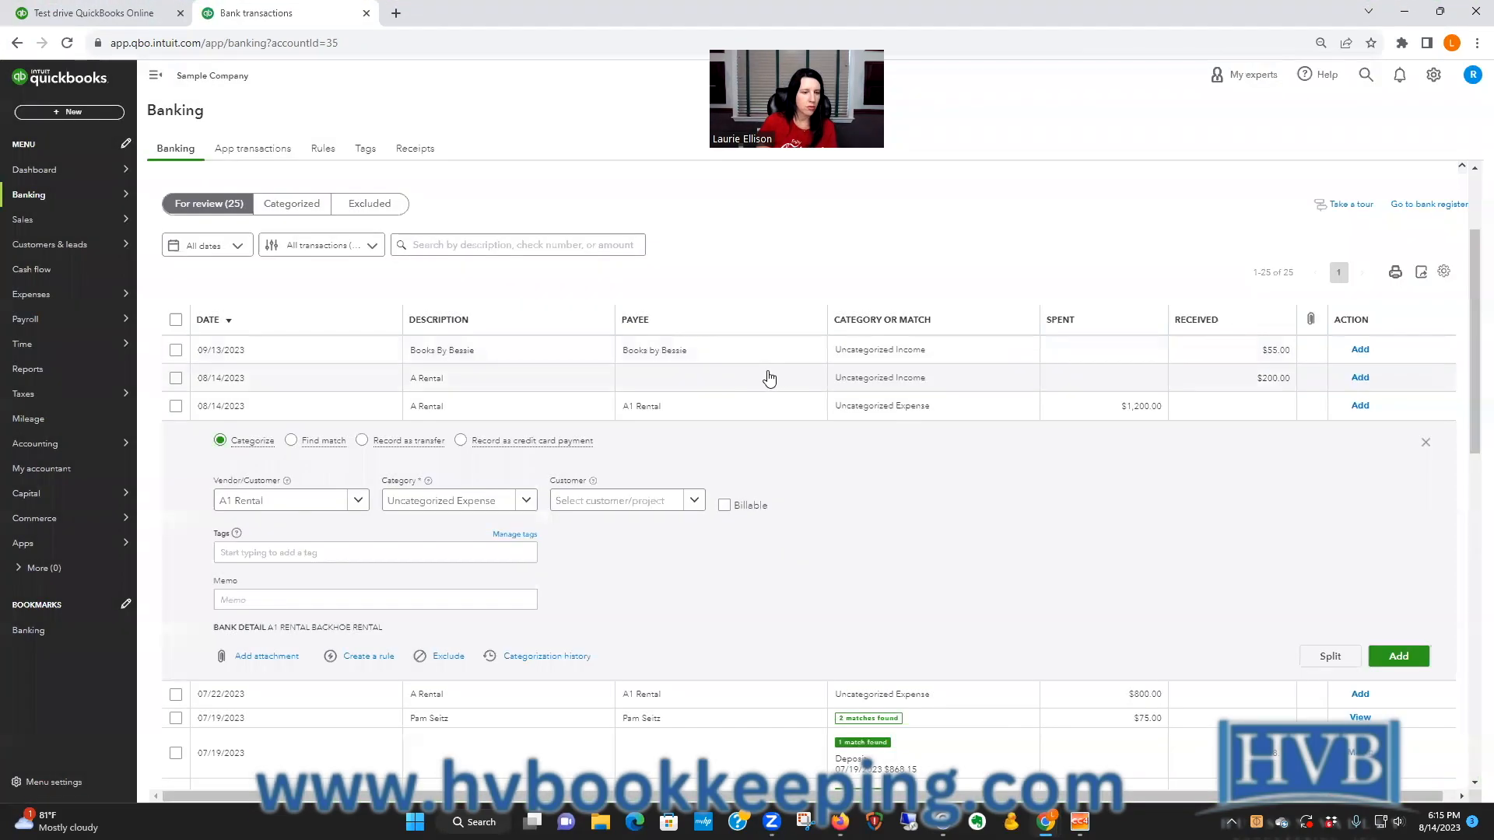
Step: Set the category of the $1,200.00 A Rental transaction to Equipment Rental
click(495, 500)
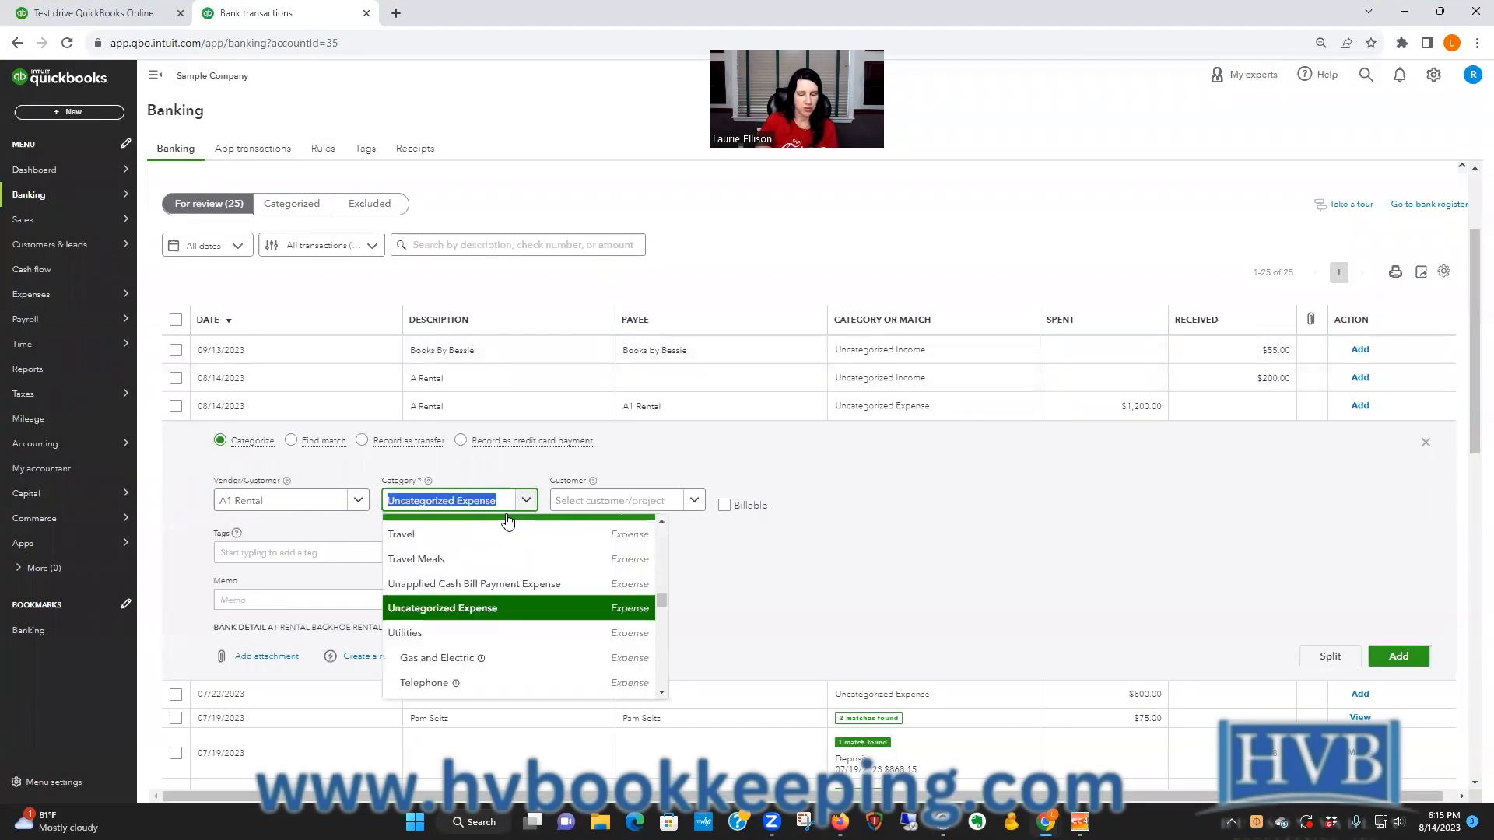
text(equip)
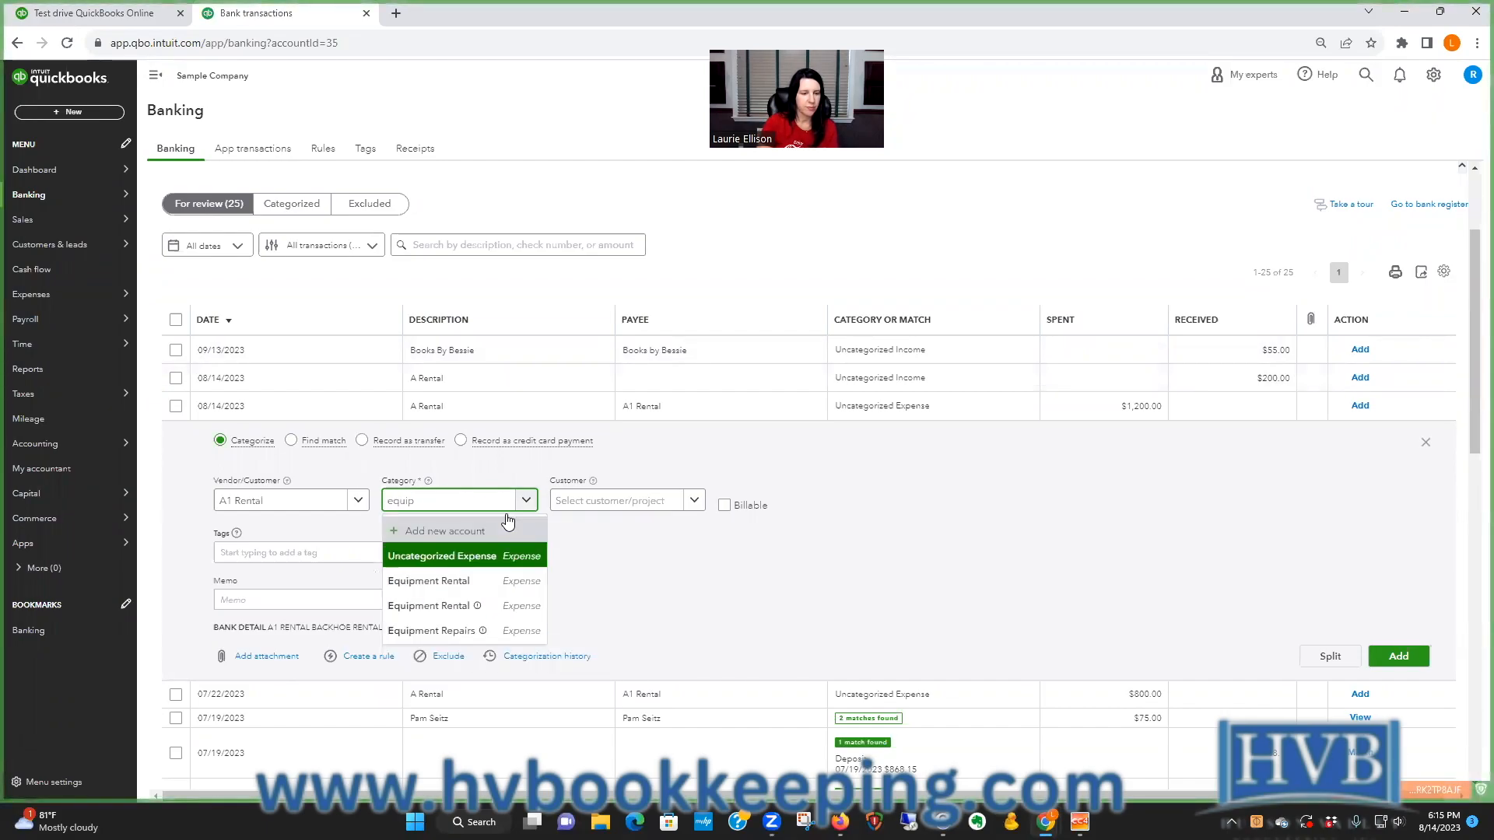
click(490, 579)
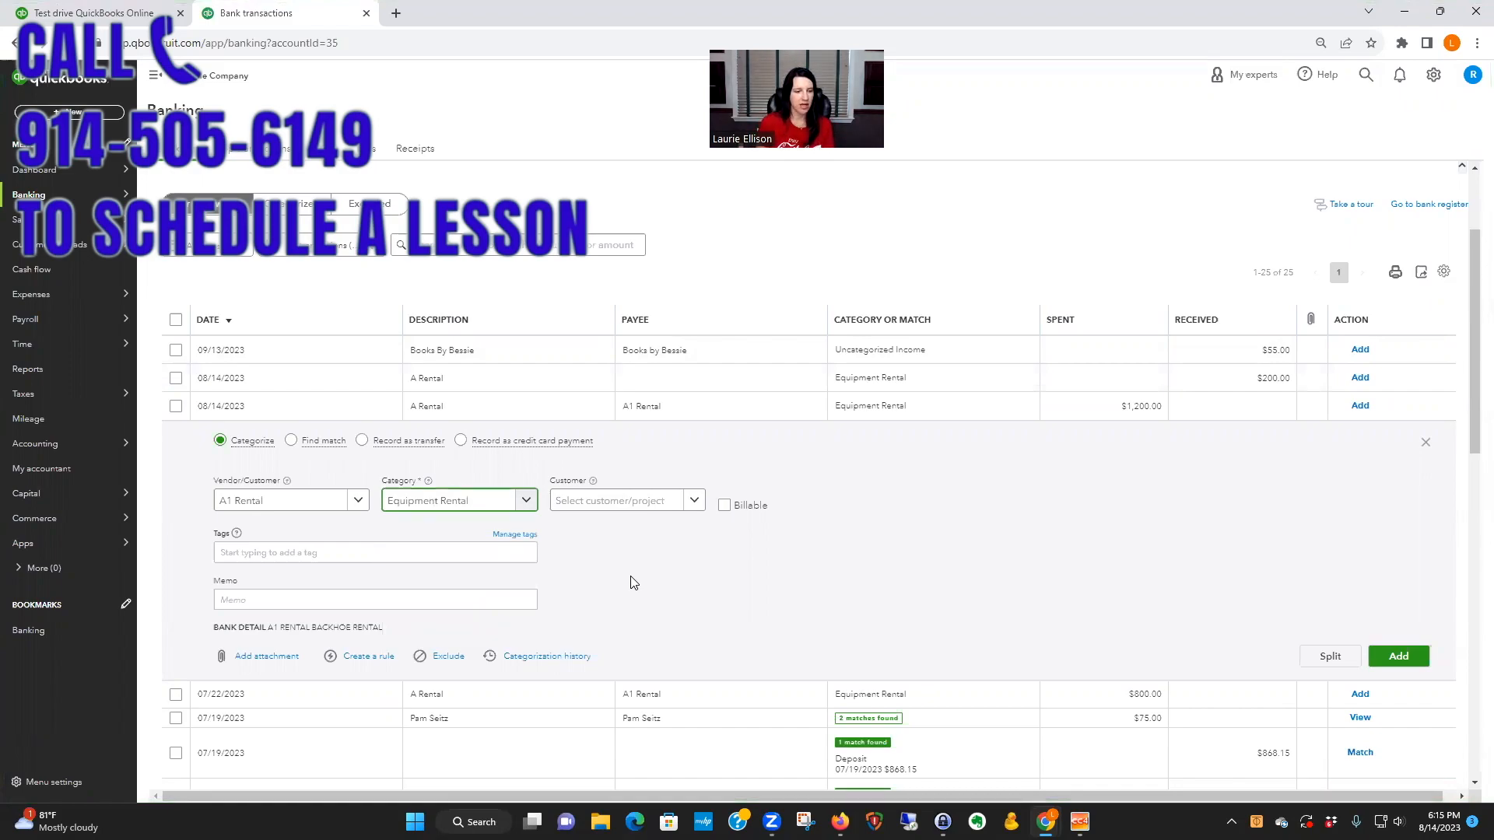
Step: Start a rule from the $1,200.00 transaction, name it A1 Rental and apply it to all bank accounts
click(362, 658)
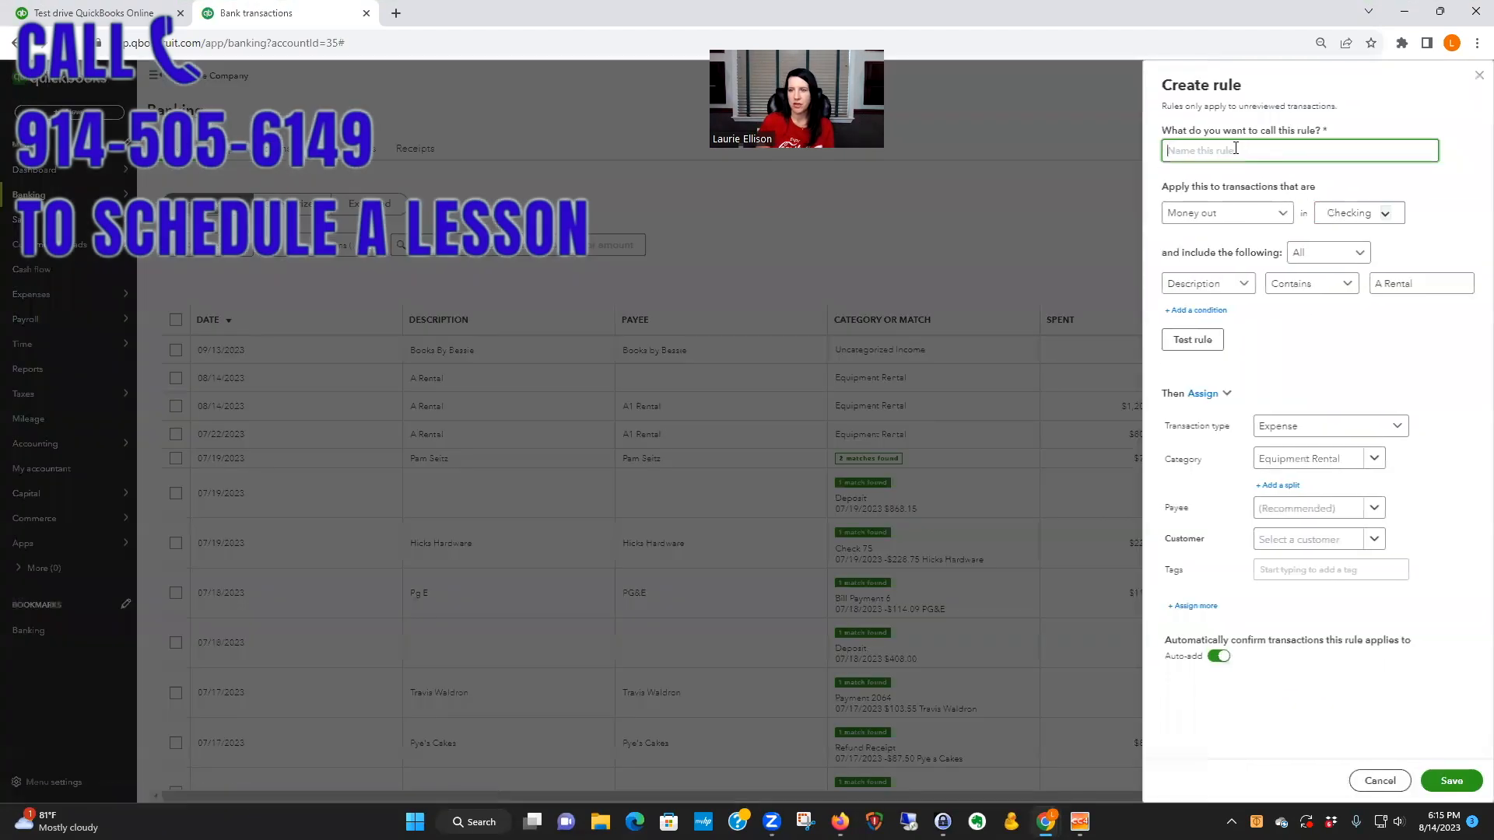
text(A1 )
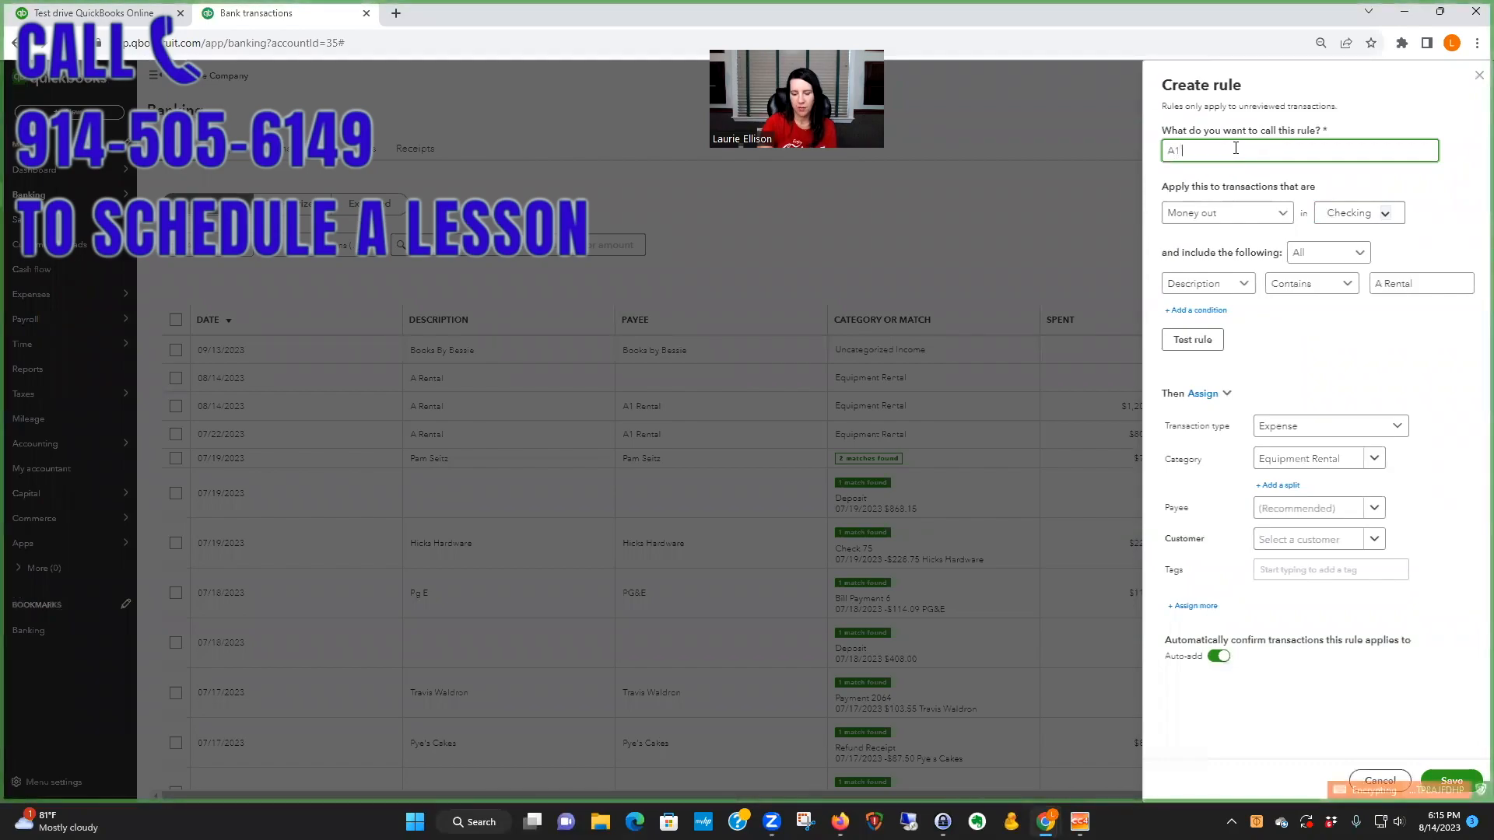
text(Rental)
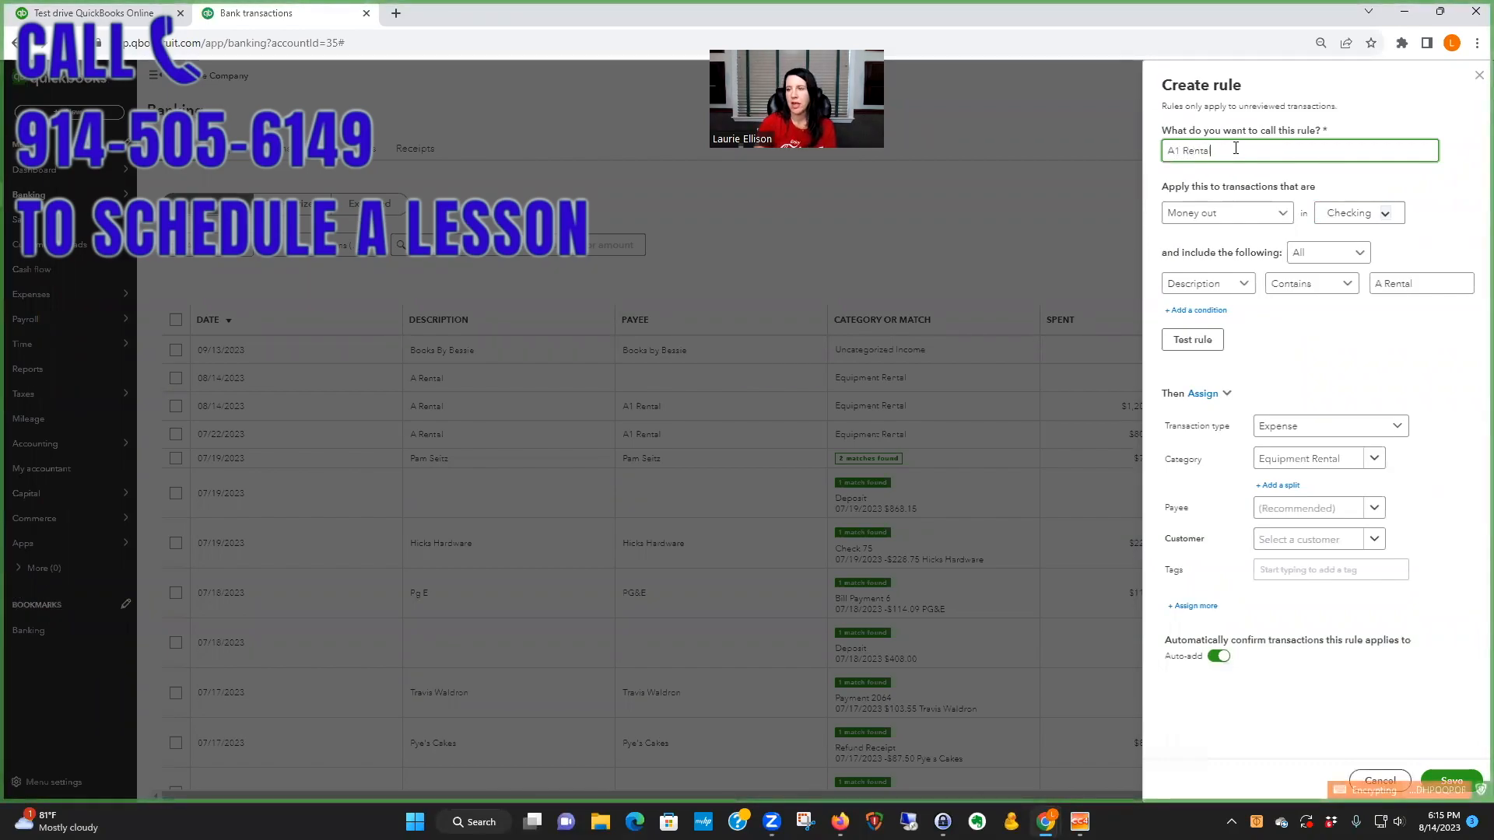
click(1382, 211)
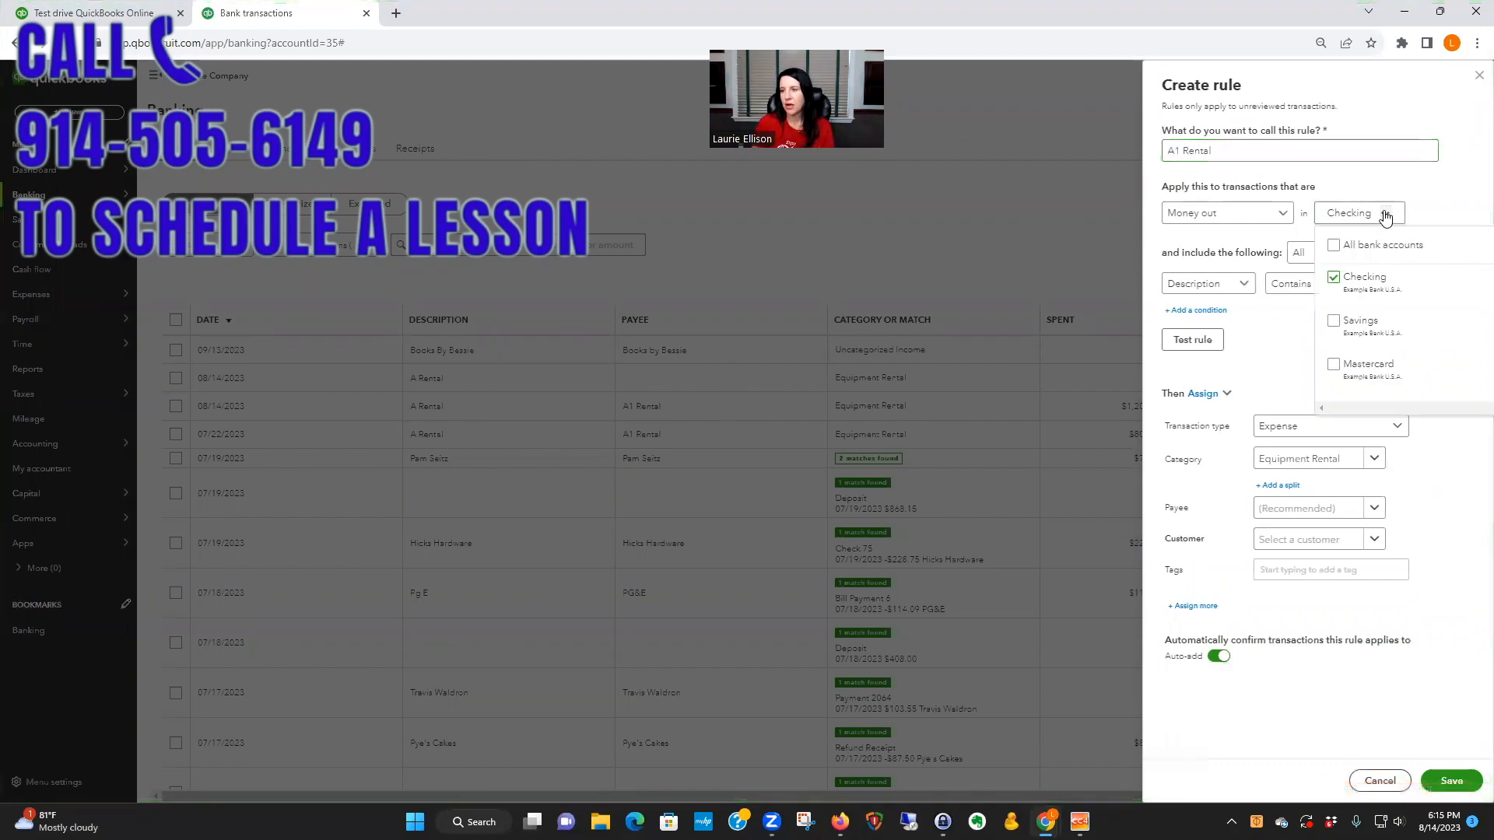
click(1334, 248)
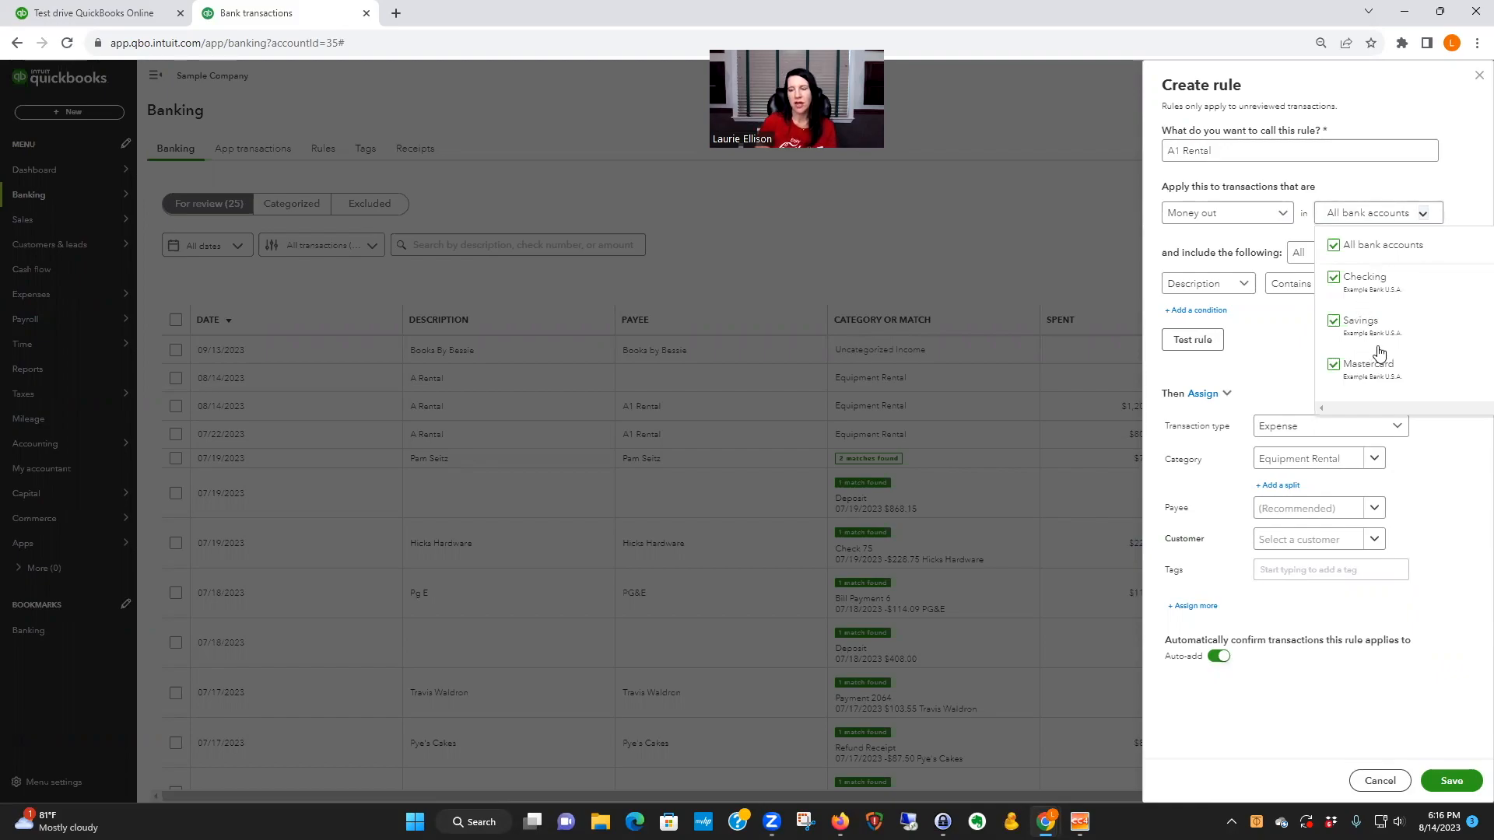
click(1435, 117)
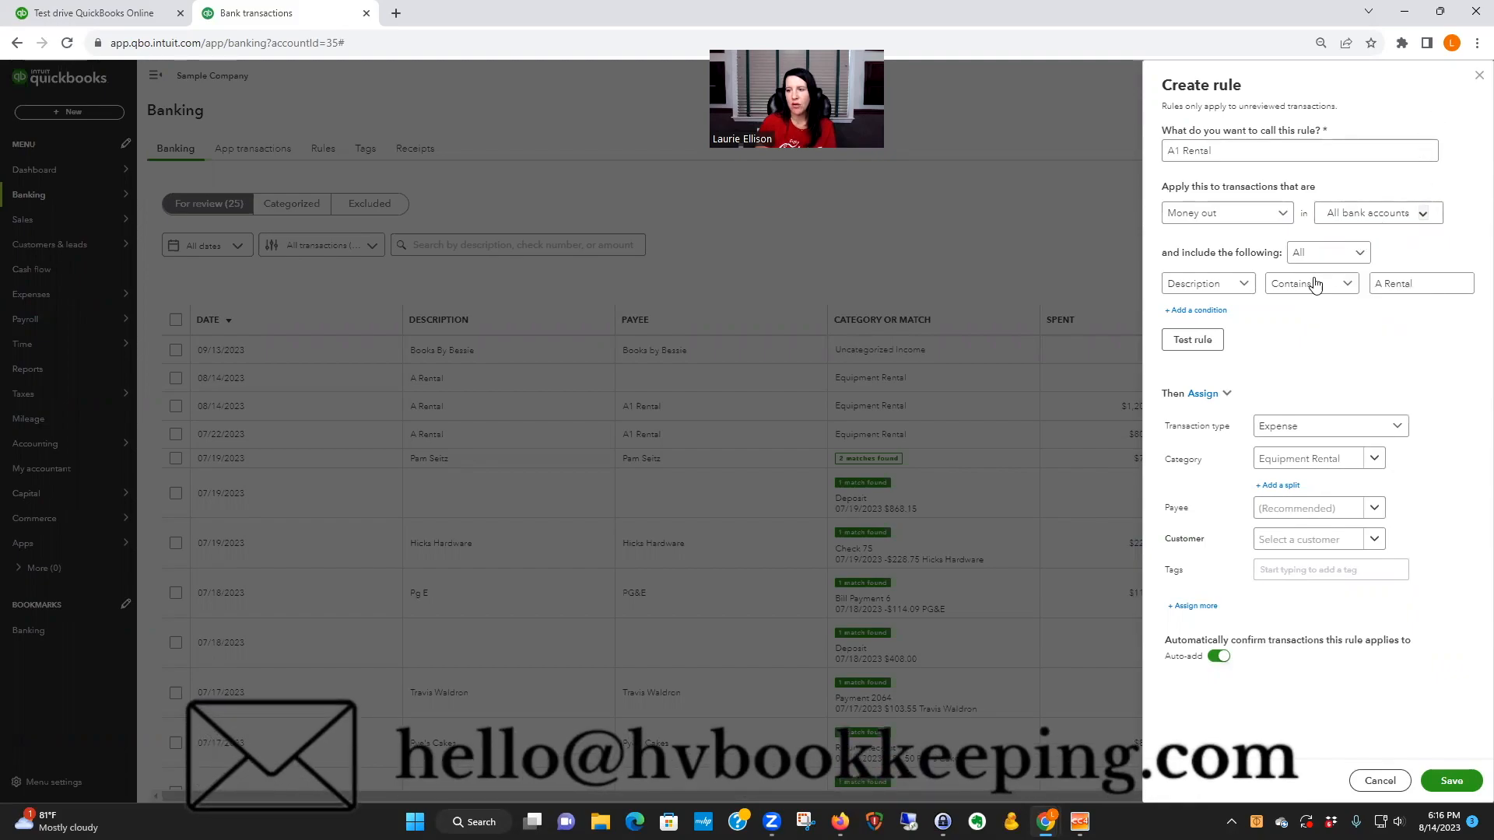
Step: Base the rule's condition on bank text, turn off auto-add and save the rule
click(1240, 286)
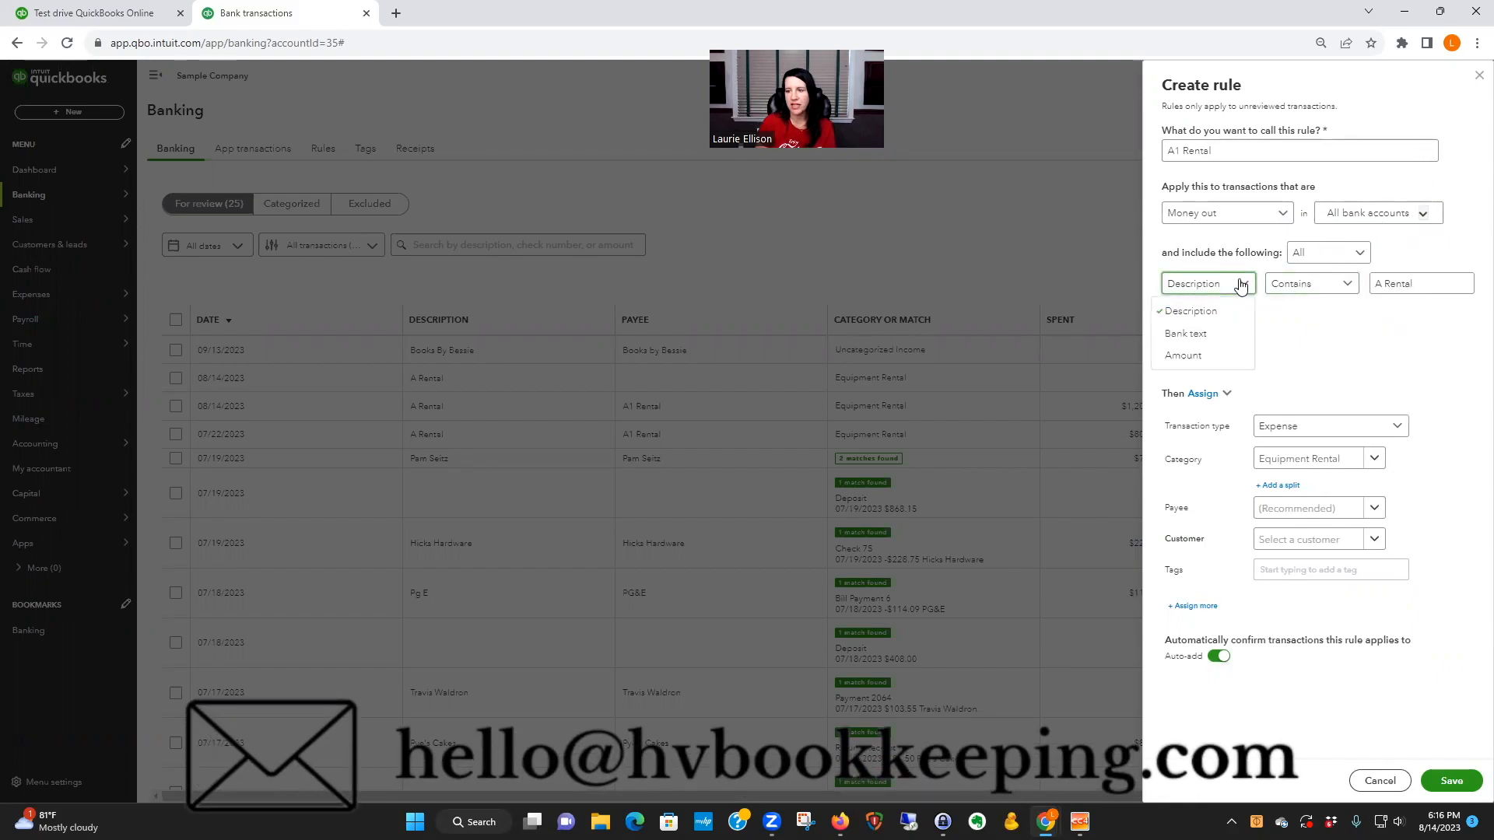
click(1176, 336)
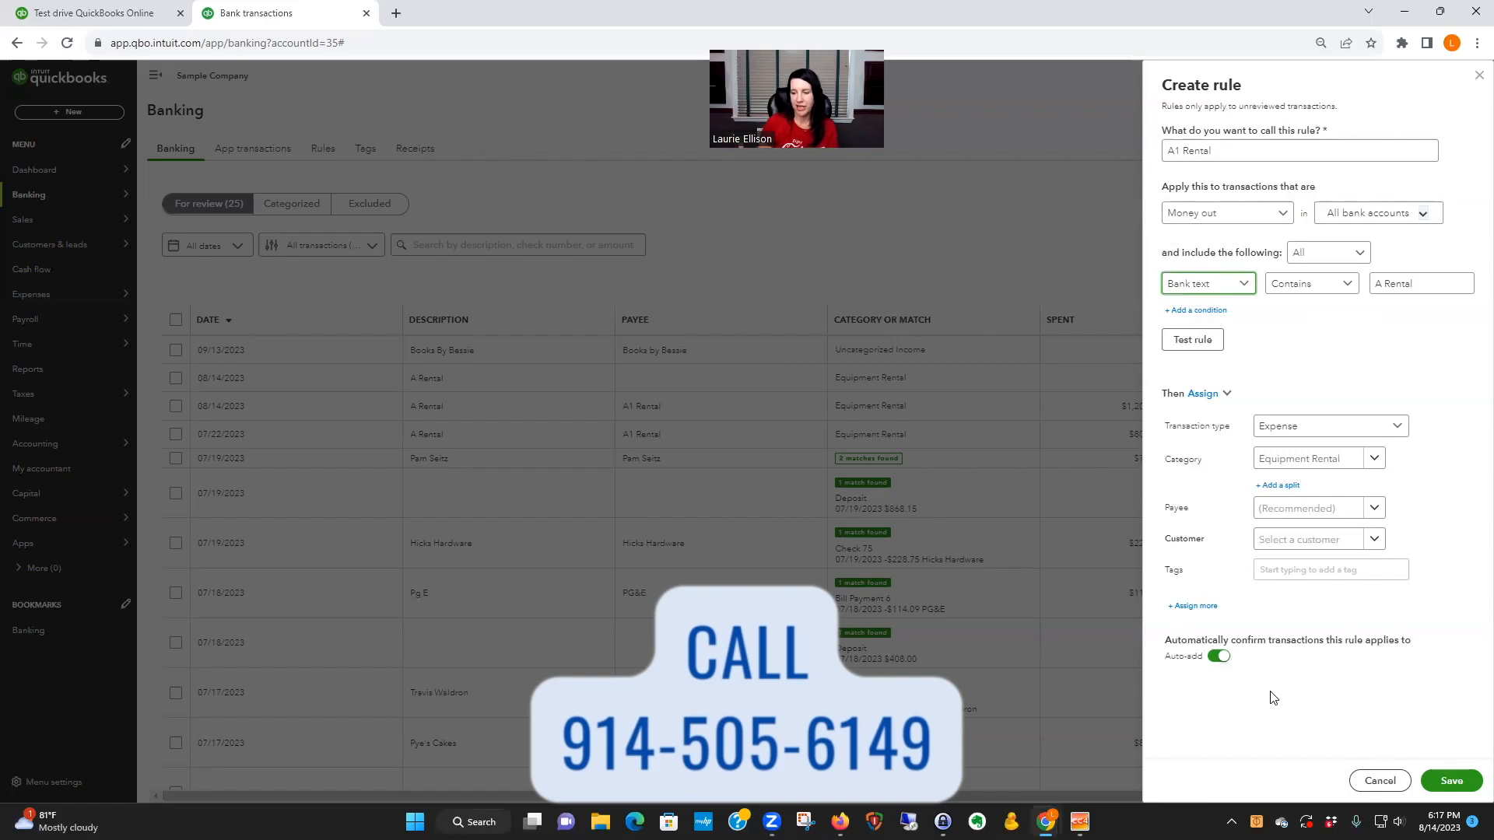
click(1218, 655)
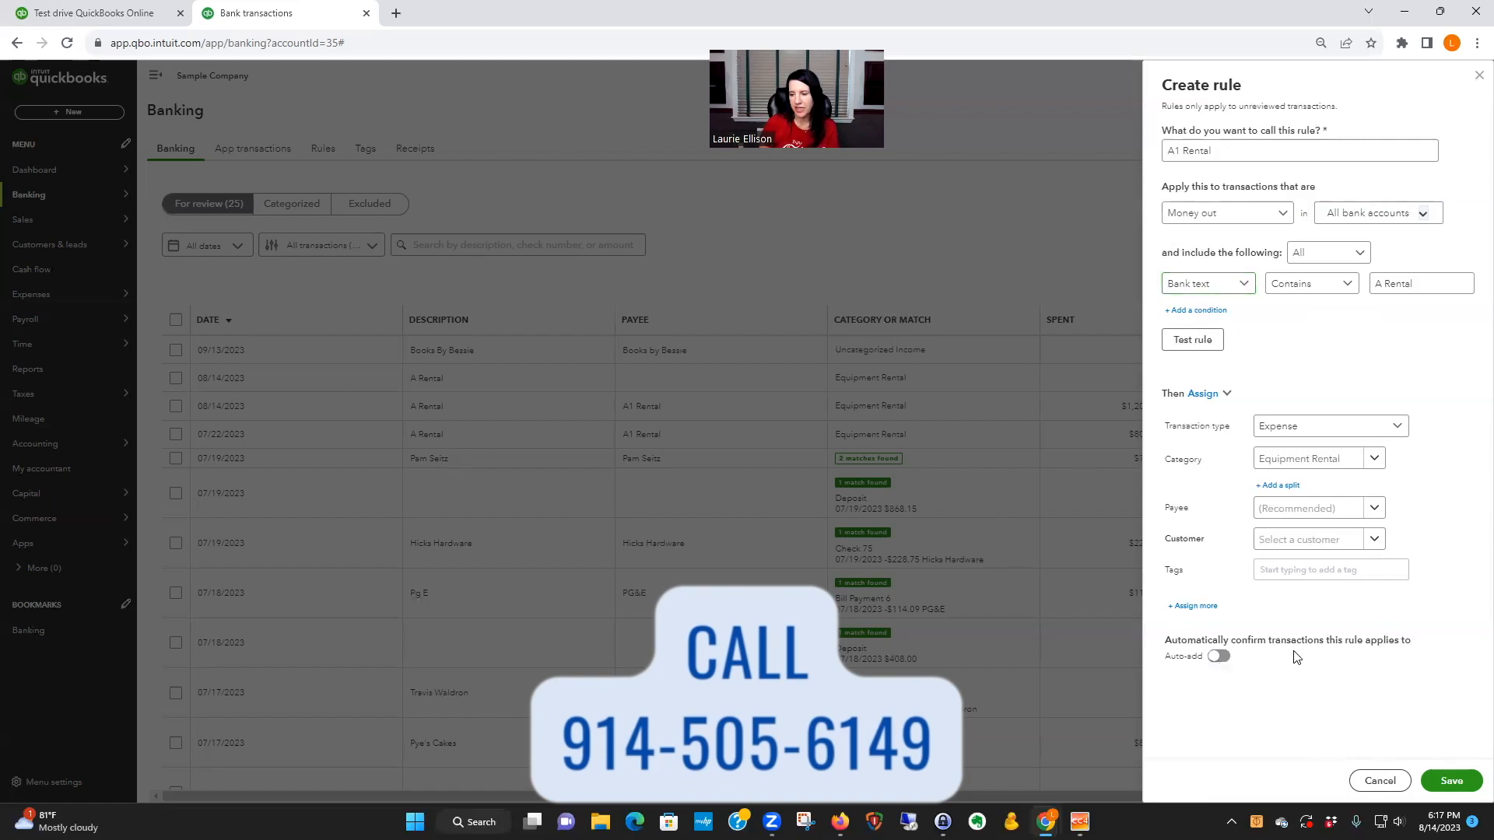
click(1448, 781)
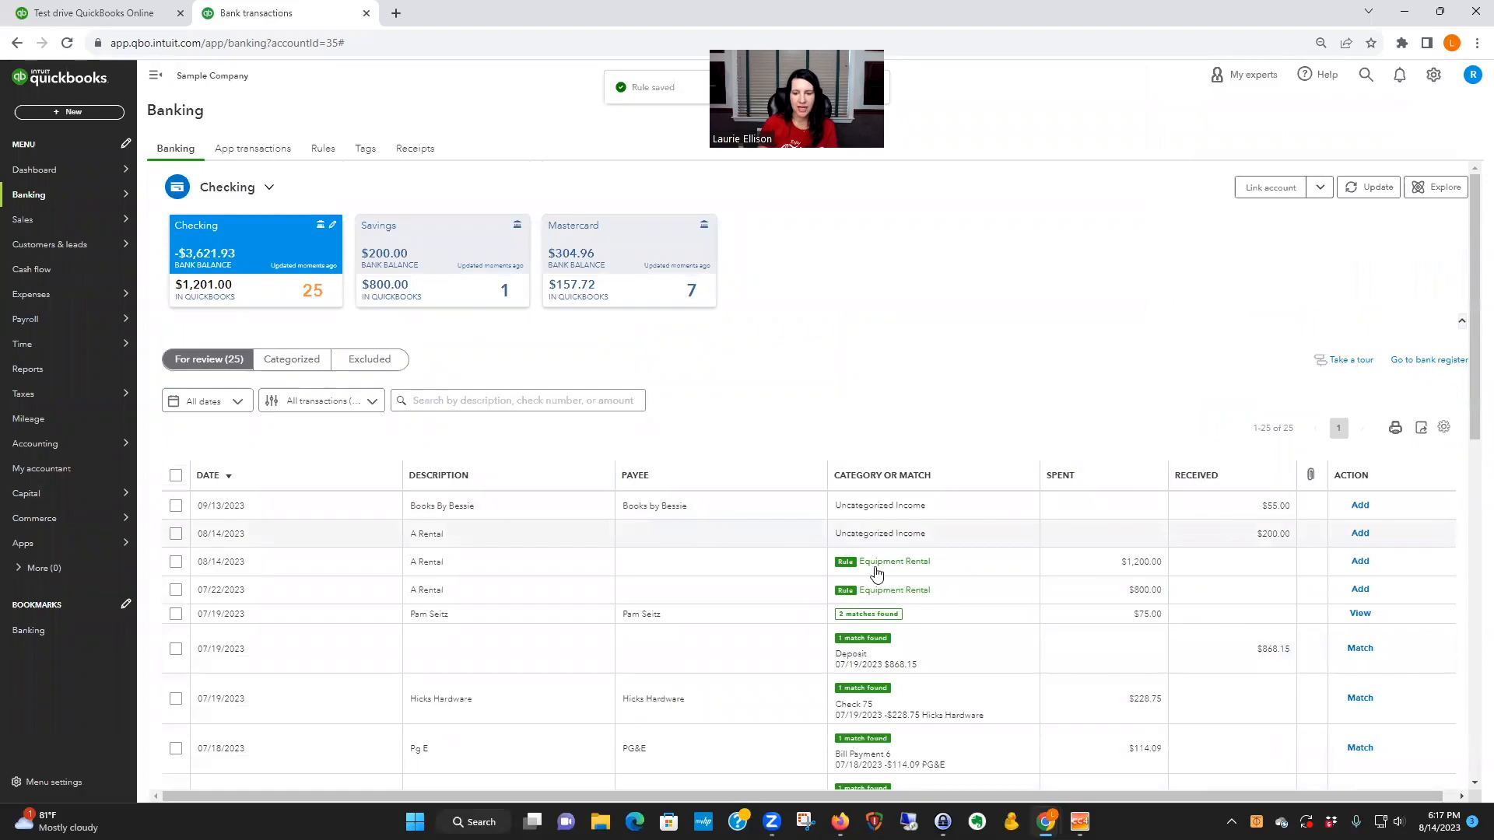
Step: Check the bank detail of the $1,200.00 A Rental expense and add the transaction to the books
scroll(810, 577, down, 2)
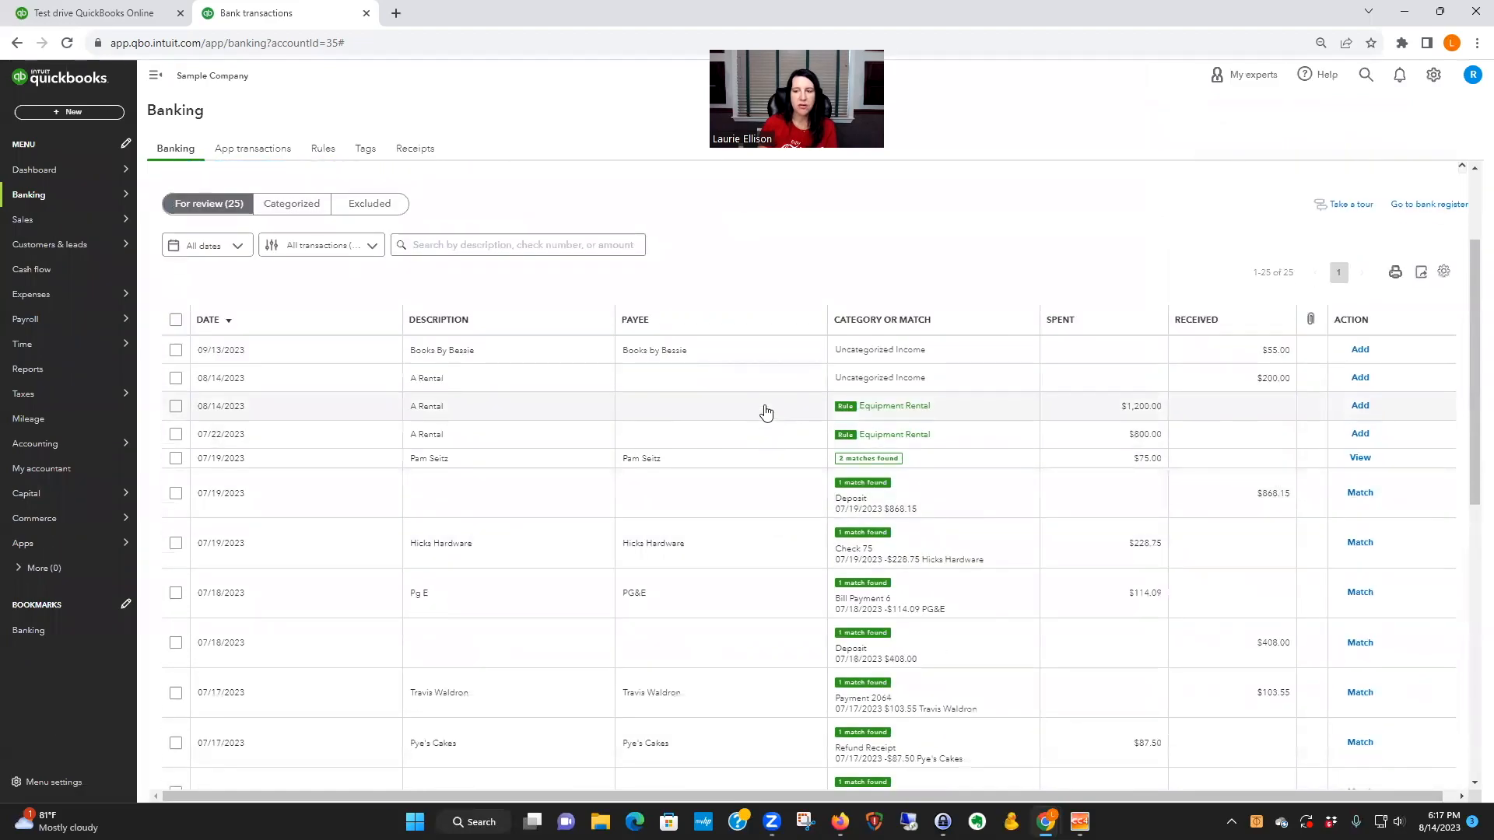
click(764, 409)
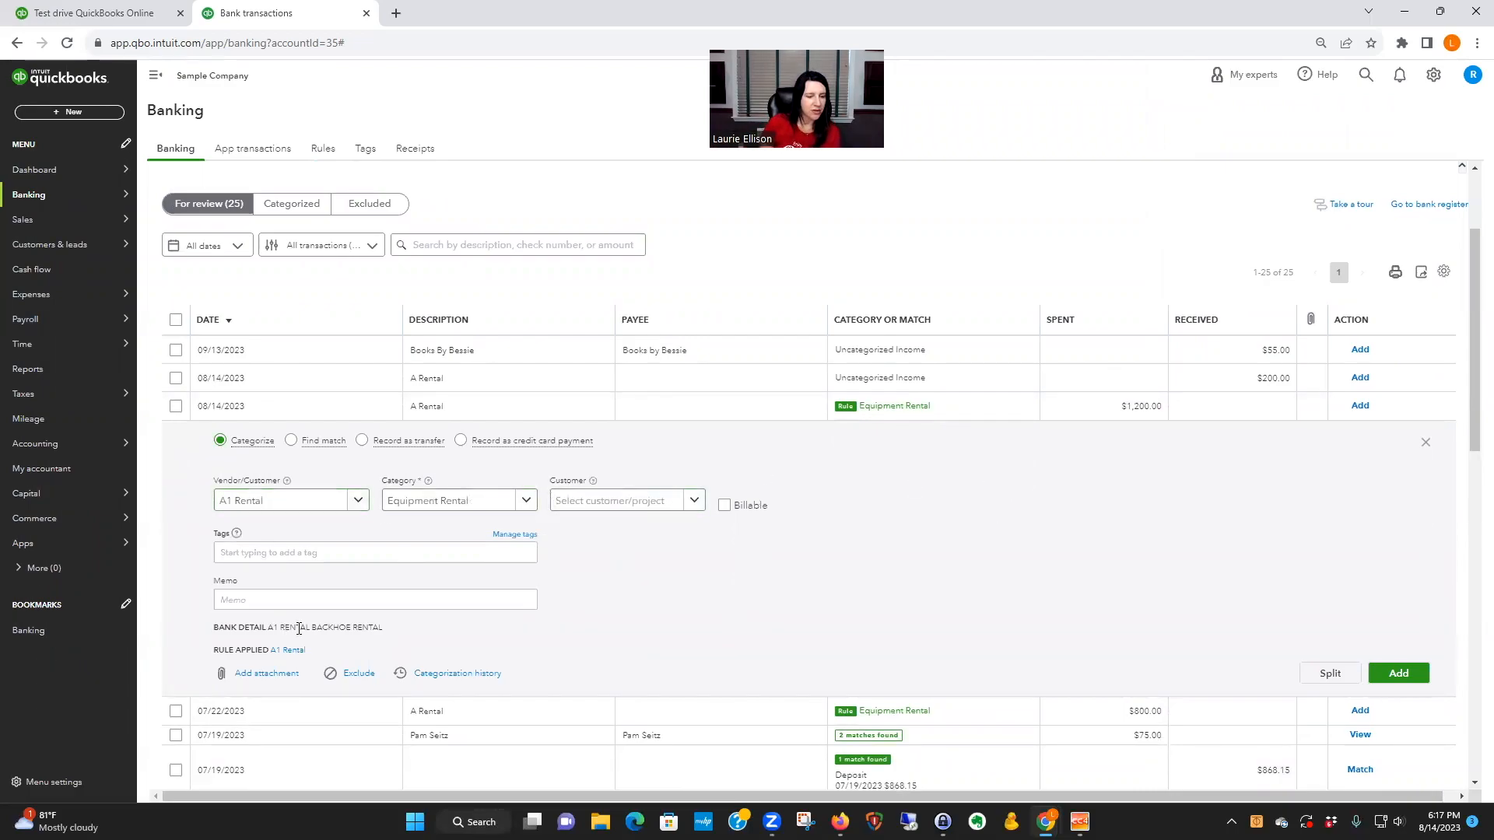
drag(269, 627, 398, 631)
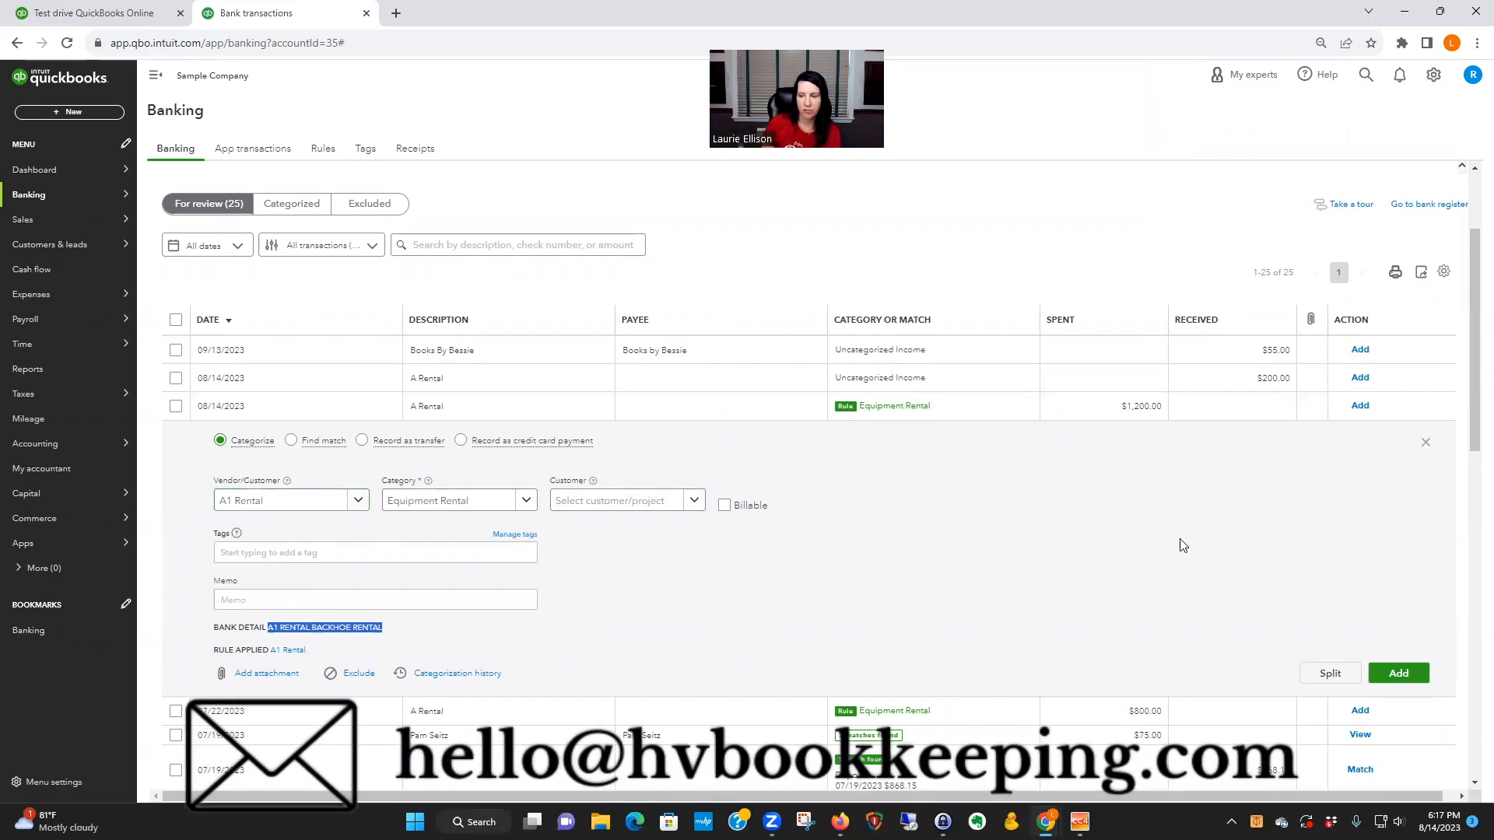
click(1387, 671)
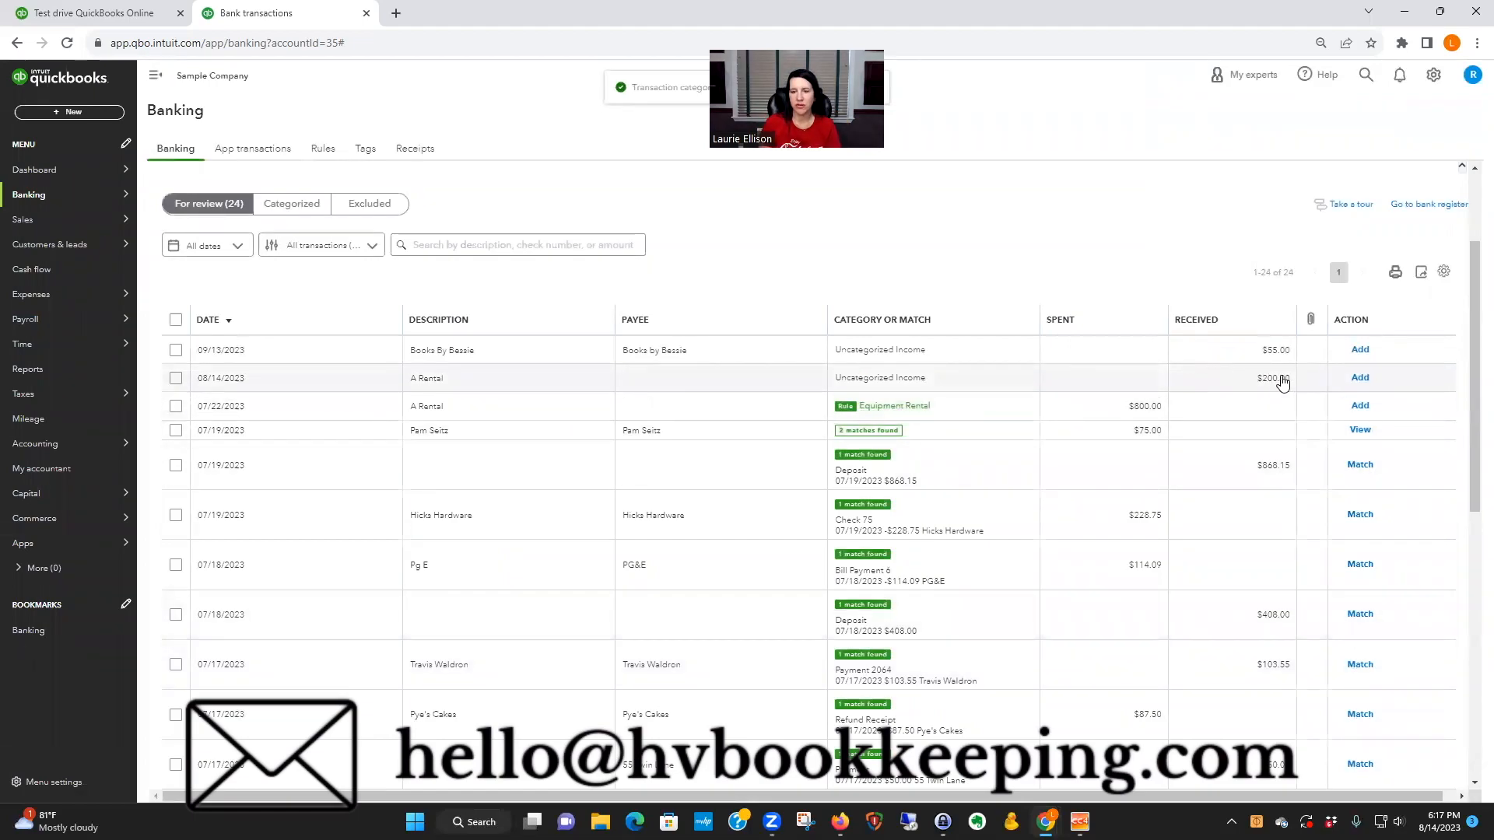
Step: Assign the payee A1 Rental and the category Equipment Rental to the $200.00 A Rental deposit
click(695, 381)
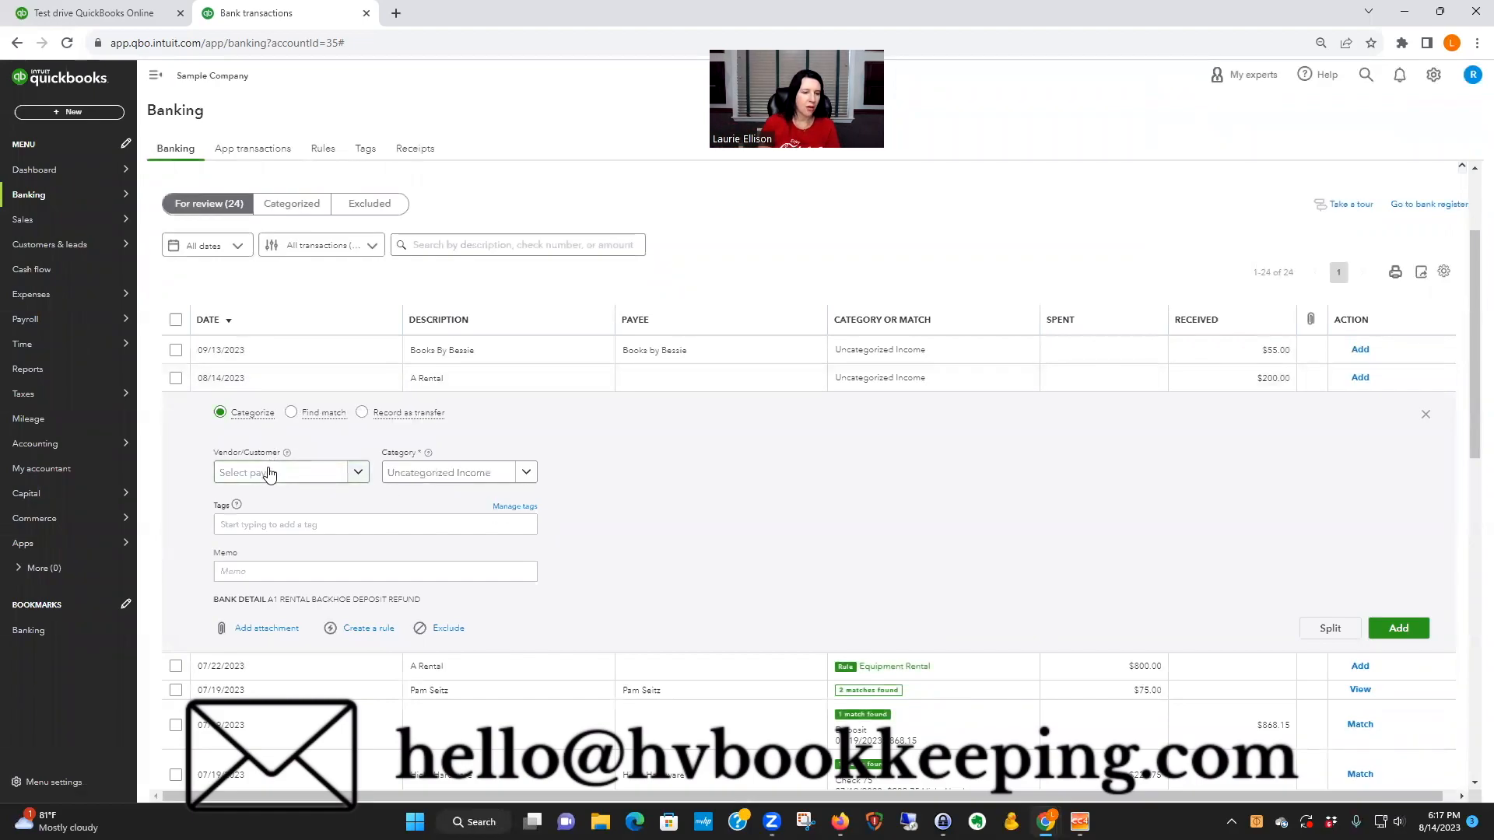
click(316, 478)
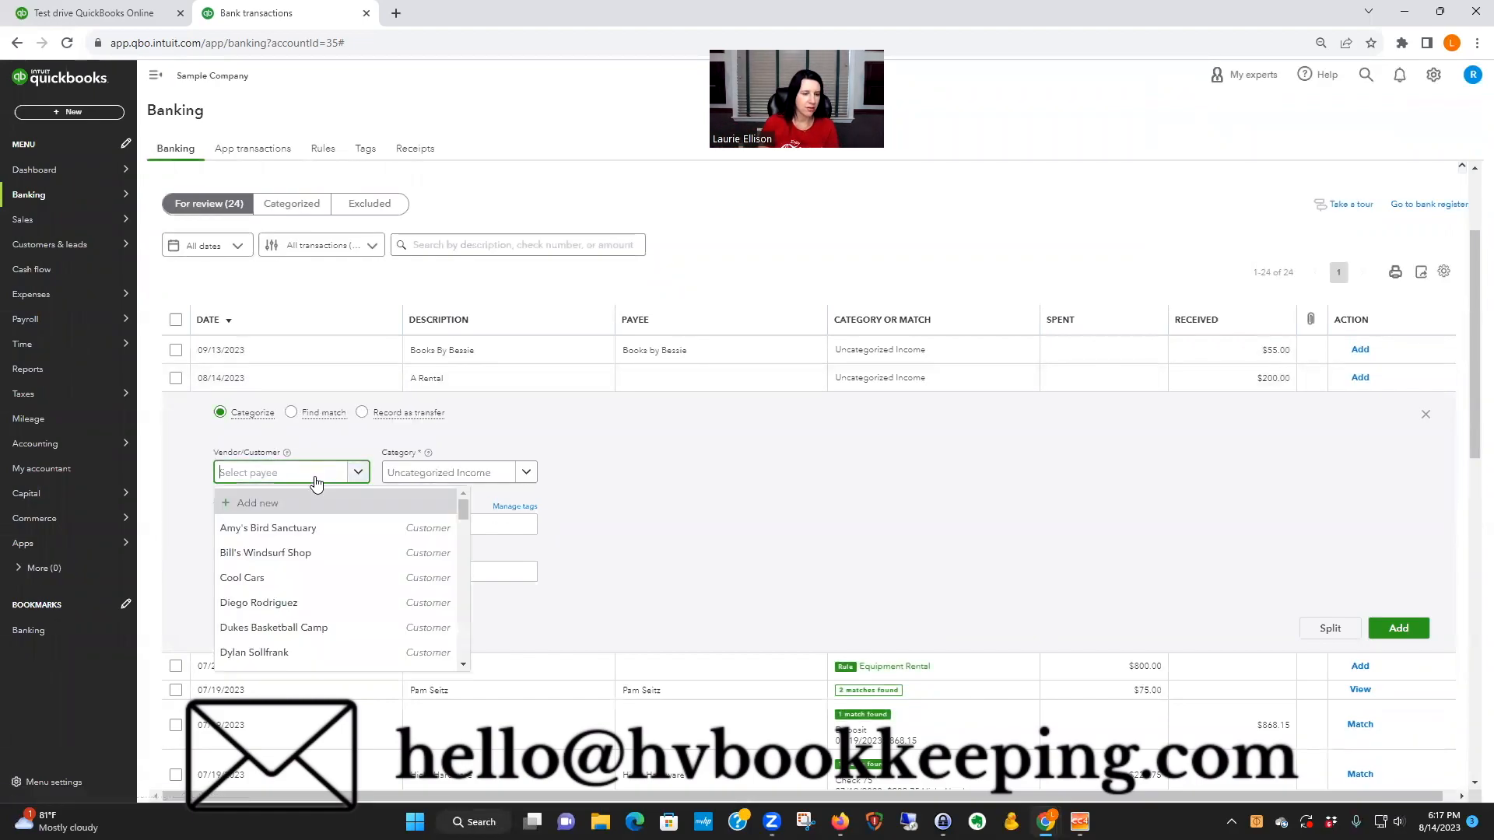
text(a1)
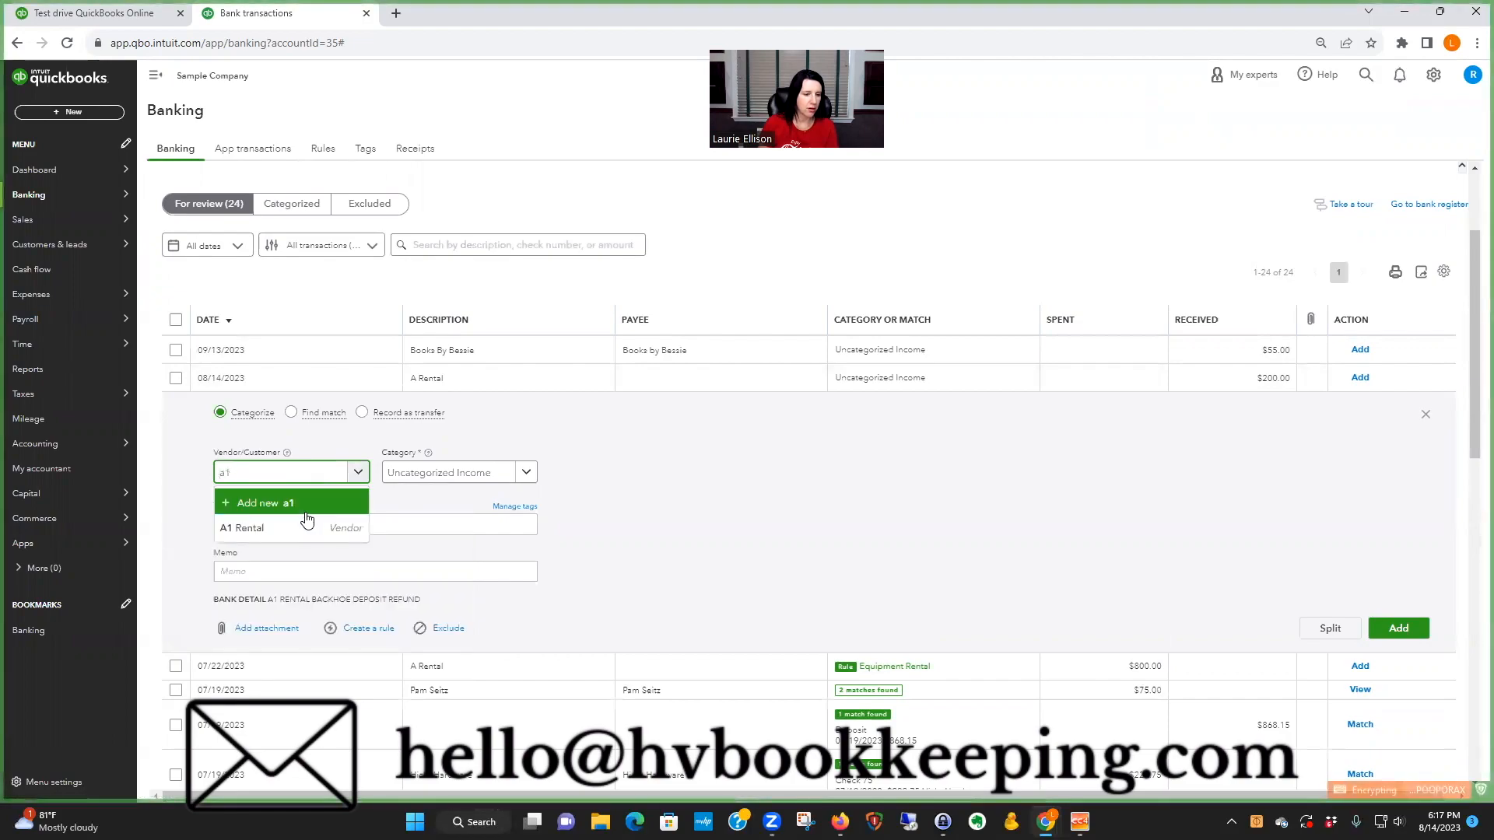
click(305, 528)
click(493, 473)
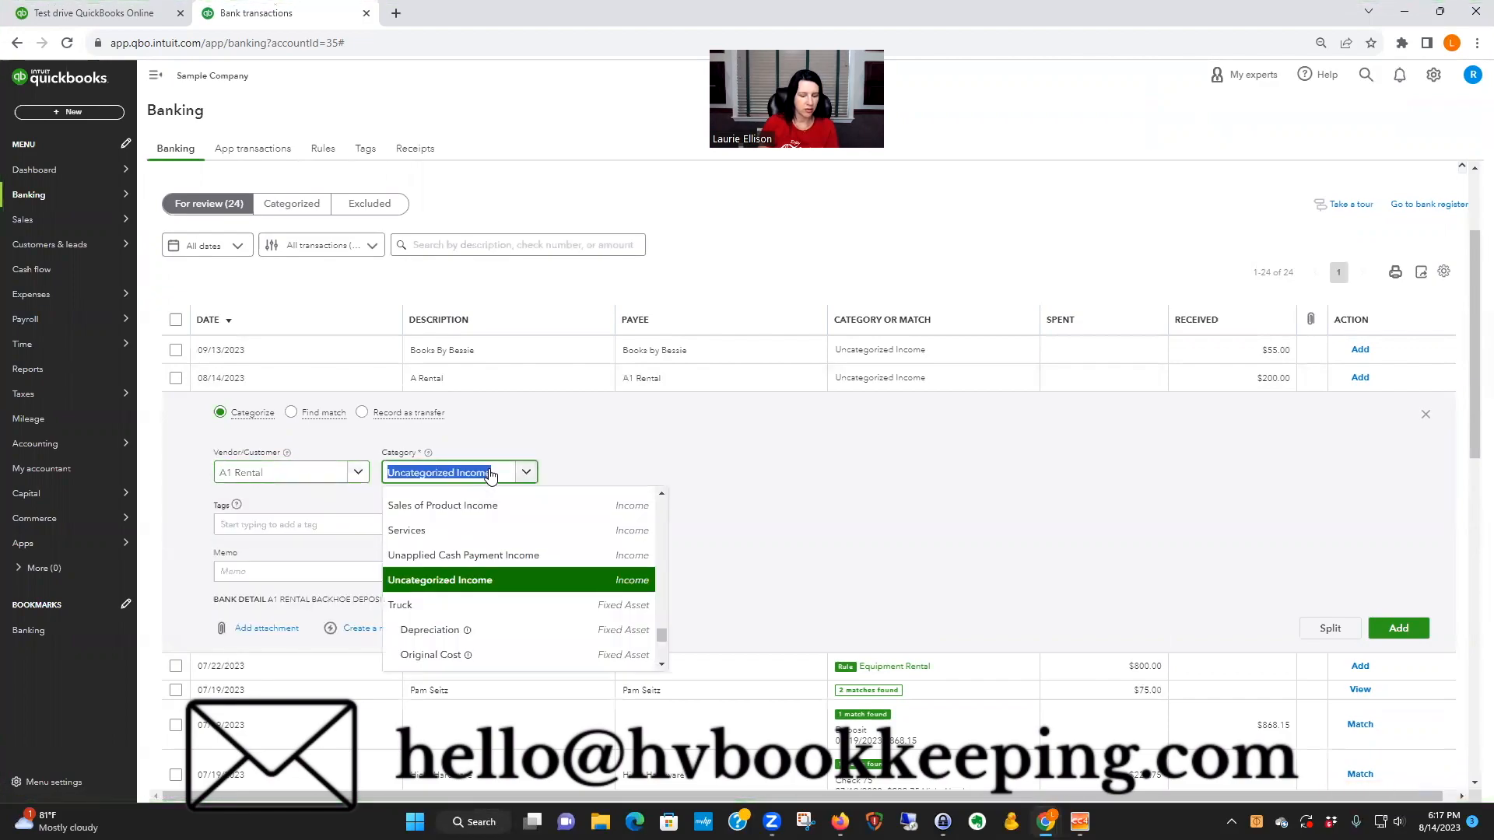
text(equip)
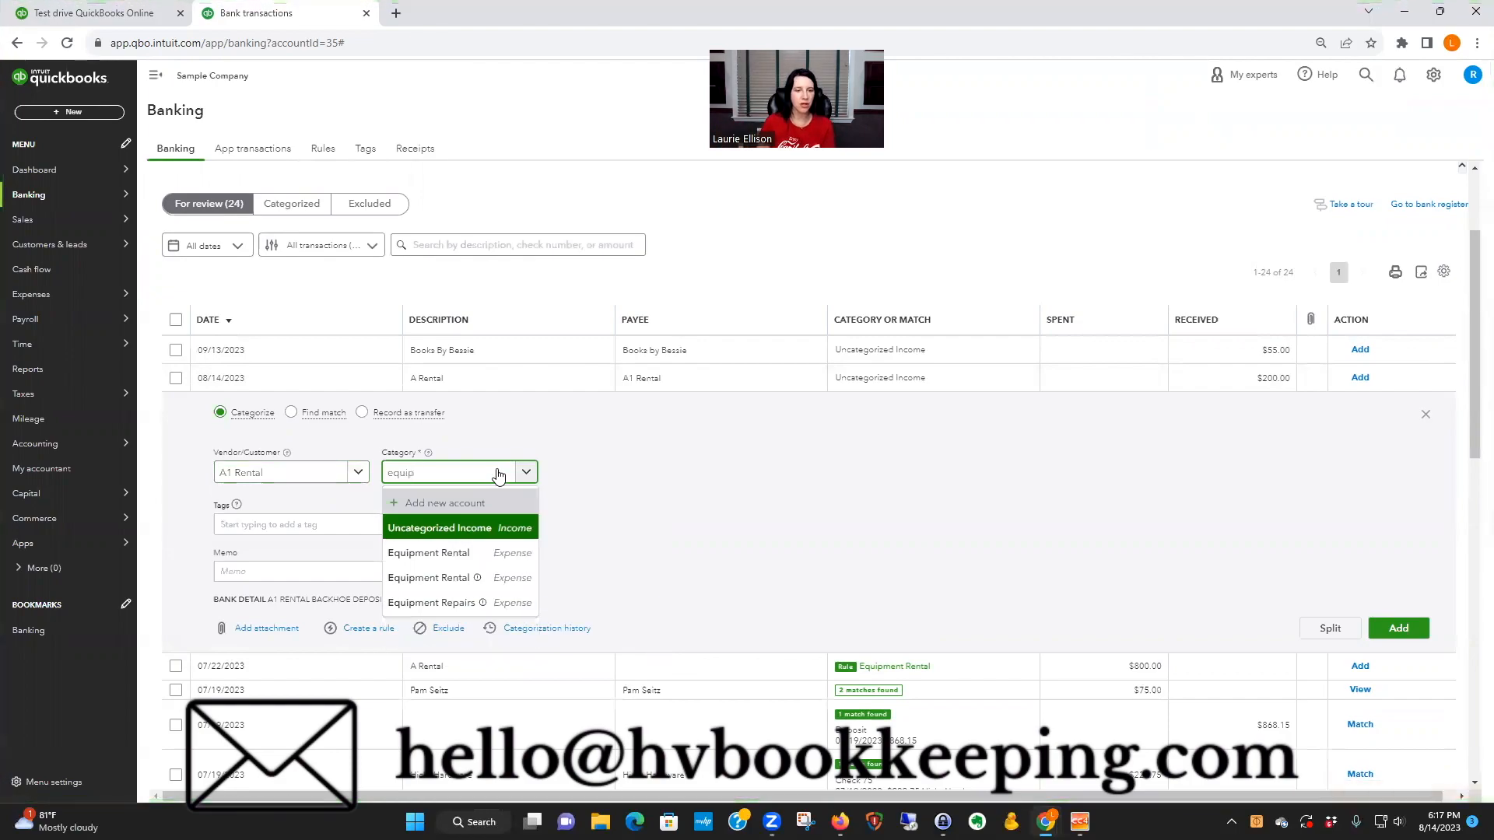
click(515, 550)
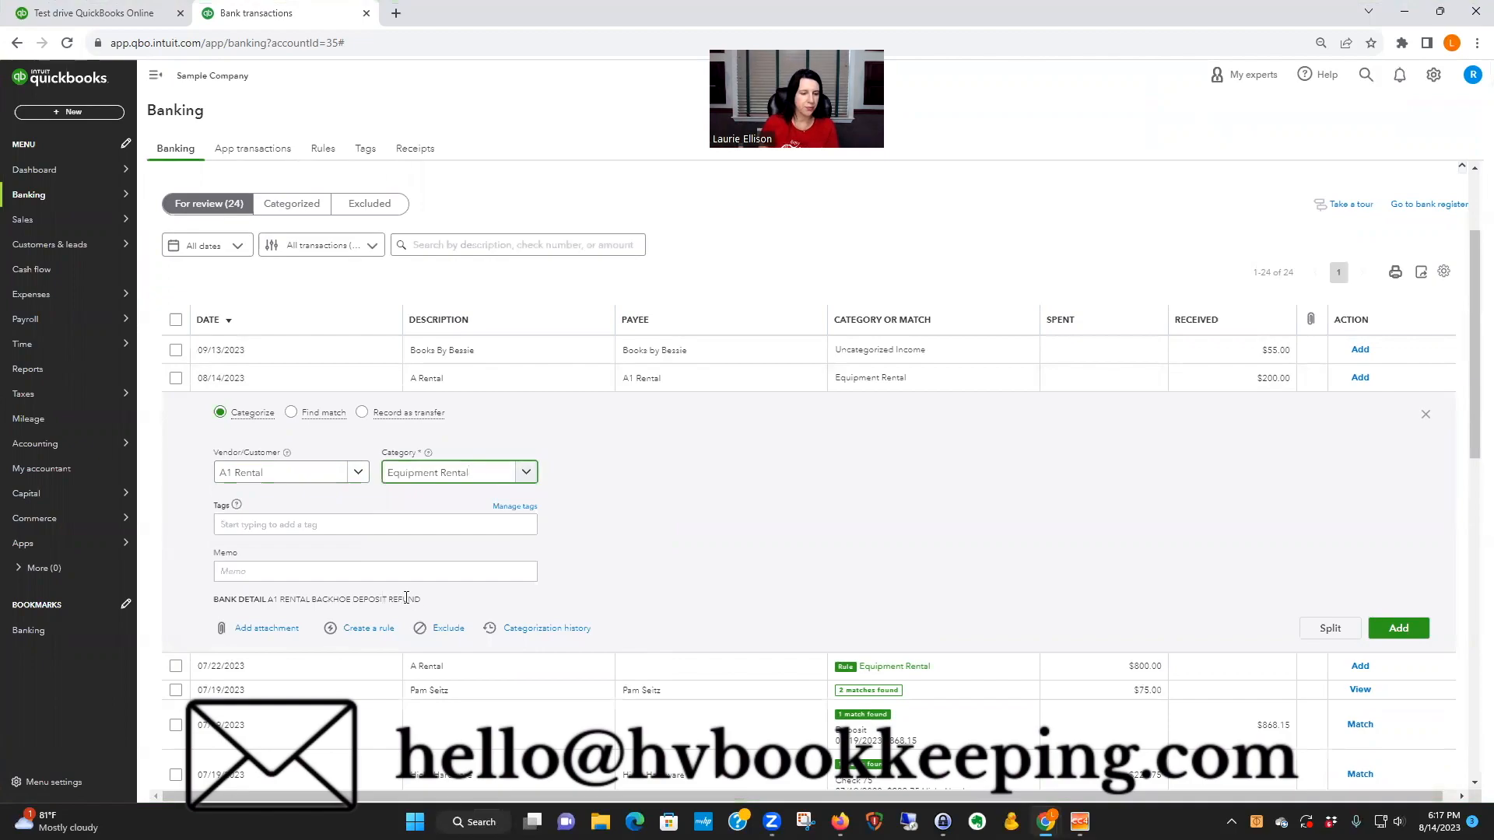
Step: Start a rule from the $200.00 deposit and name it "a1 Return"
click(363, 628)
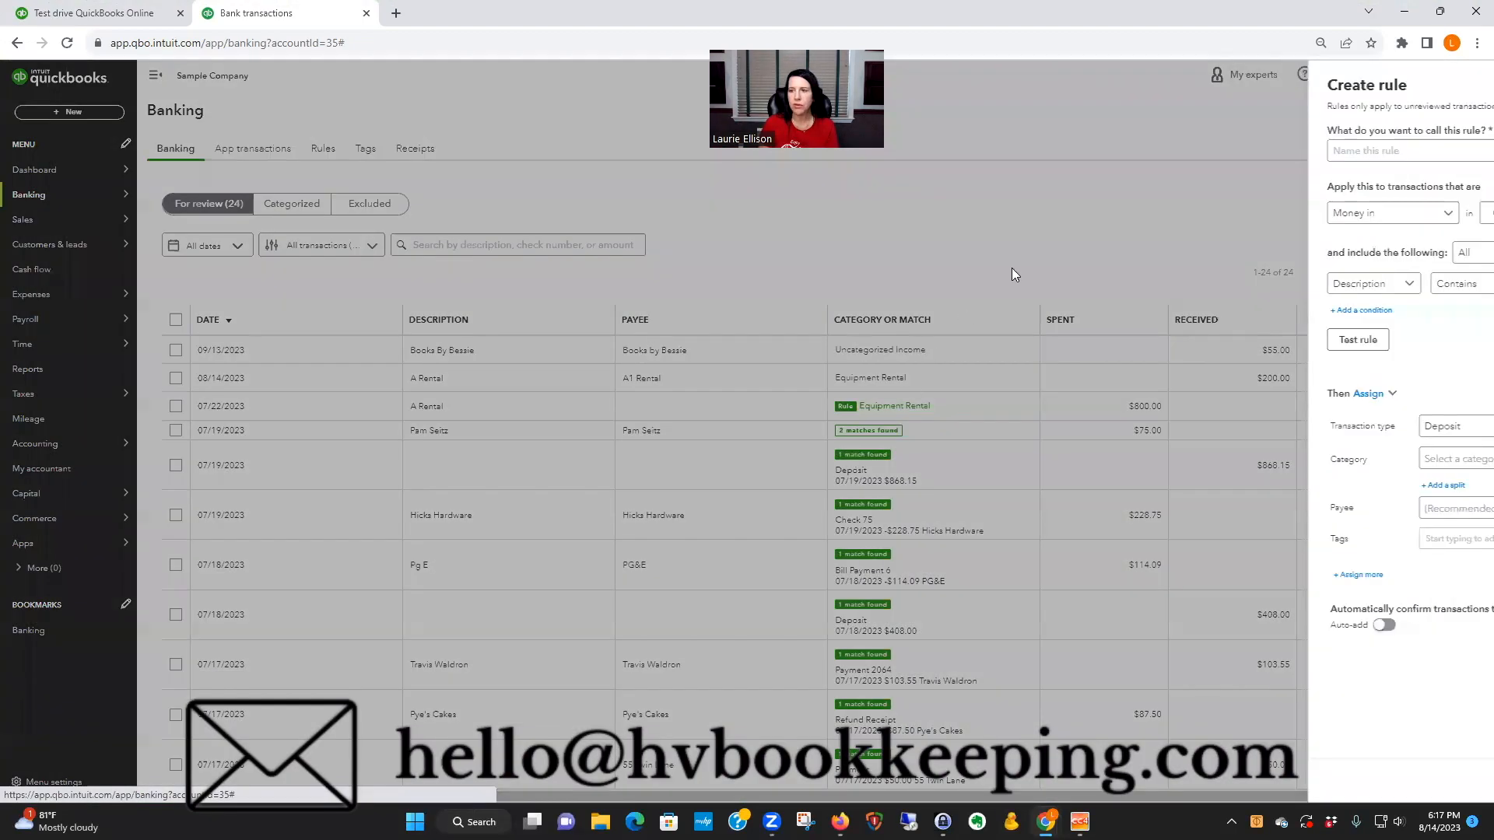
text(a1)
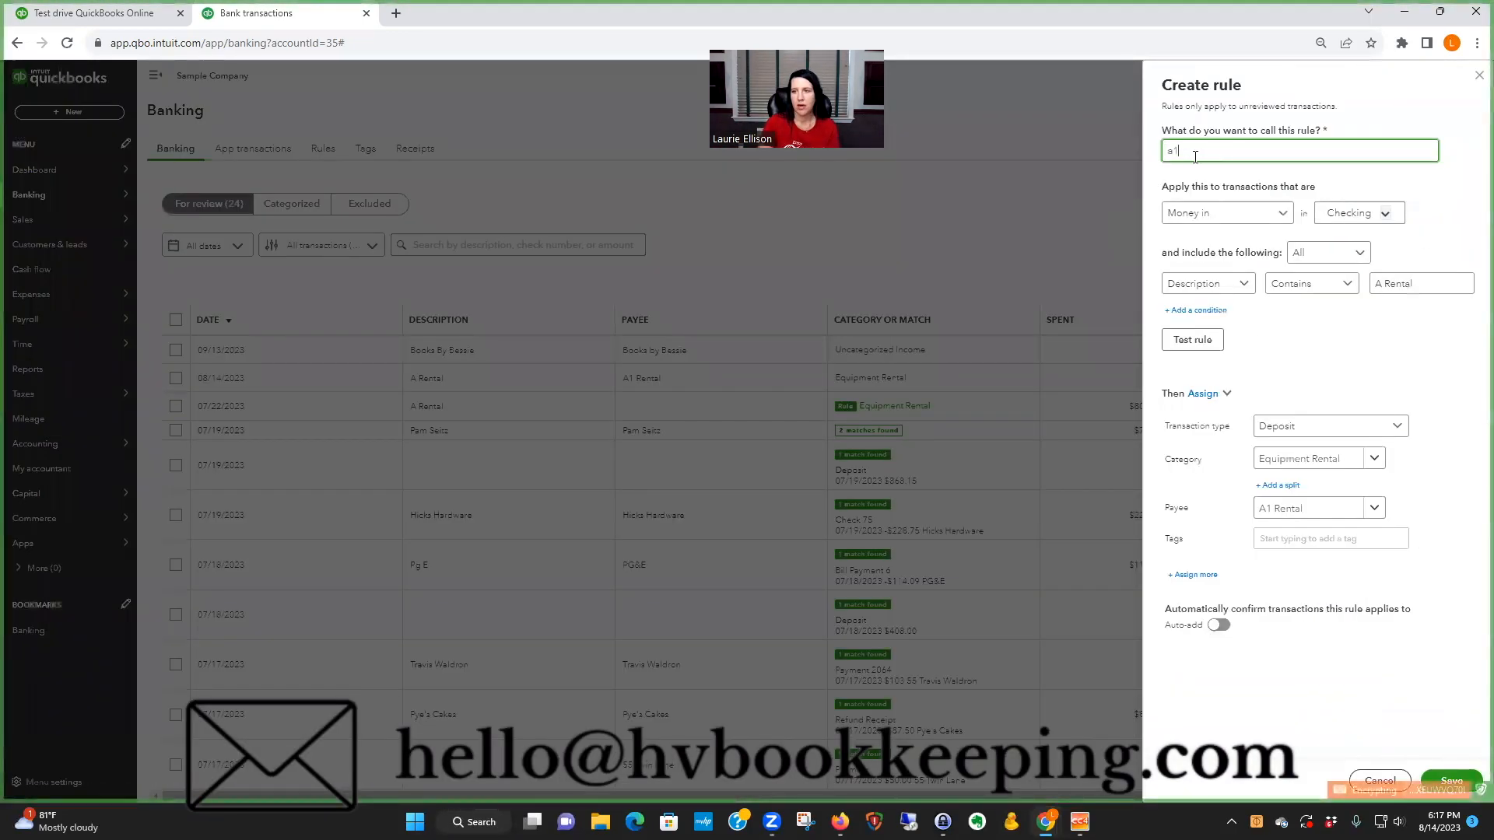
text( Return)
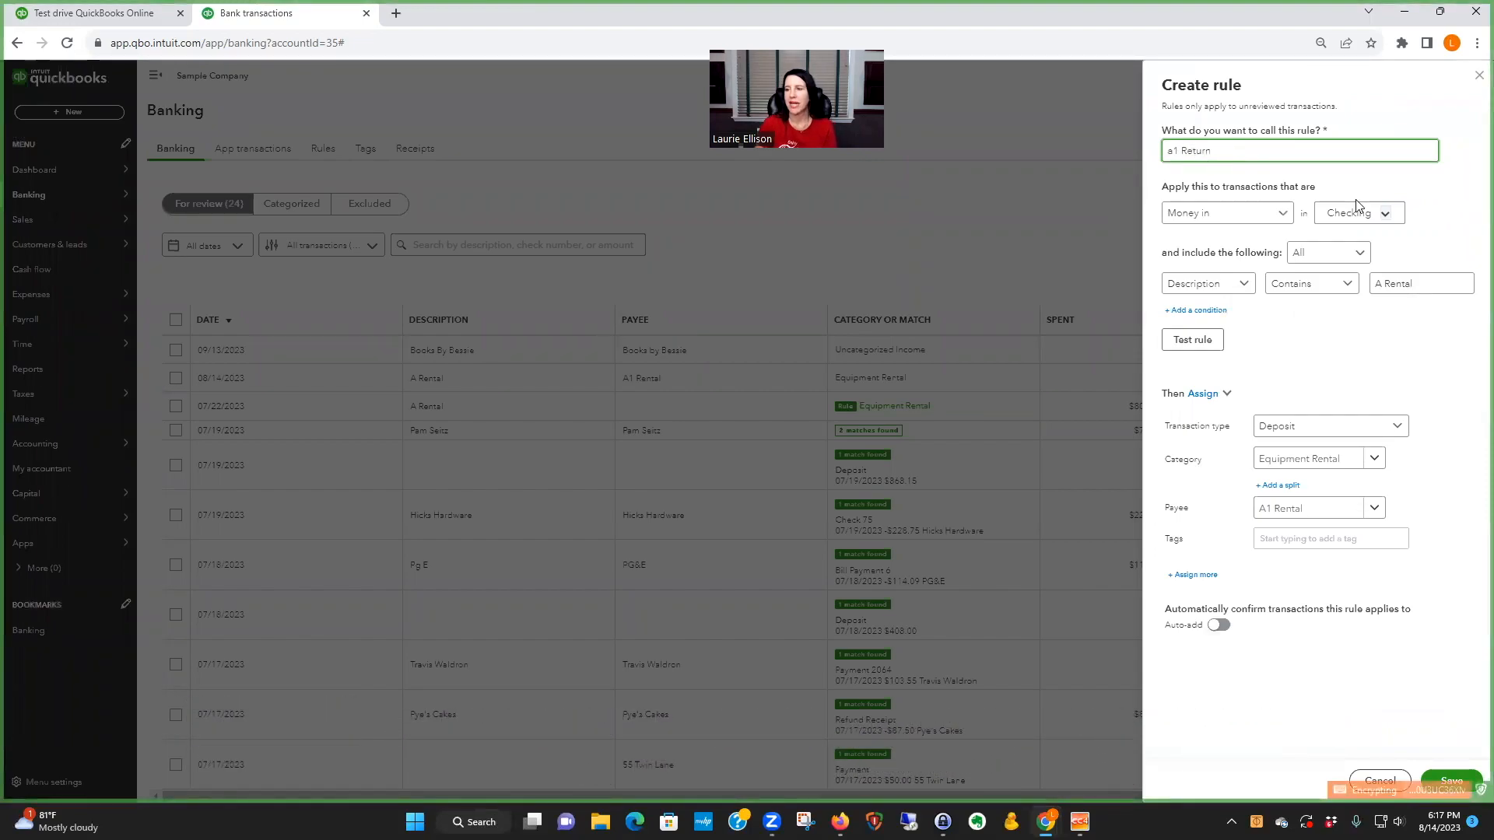
Step: Apply the money-in rule to all bank accounts and base its condition on bank text
click(1383, 213)
click(1332, 247)
click(1294, 322)
click(1210, 286)
click(1207, 333)
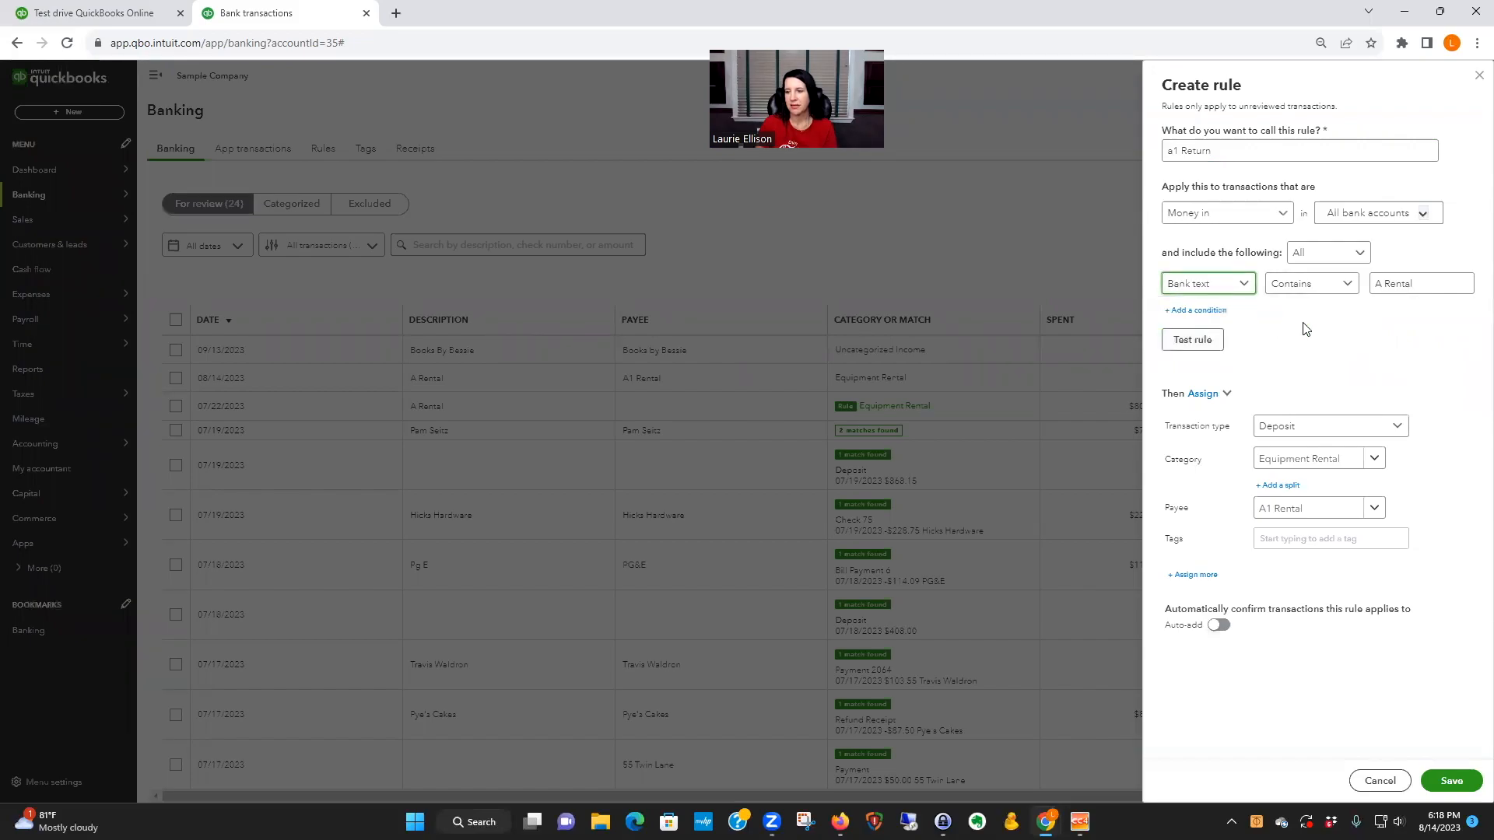
Step: Test the a1 Return rule against the unreviewed transactions and save it
click(1193, 340)
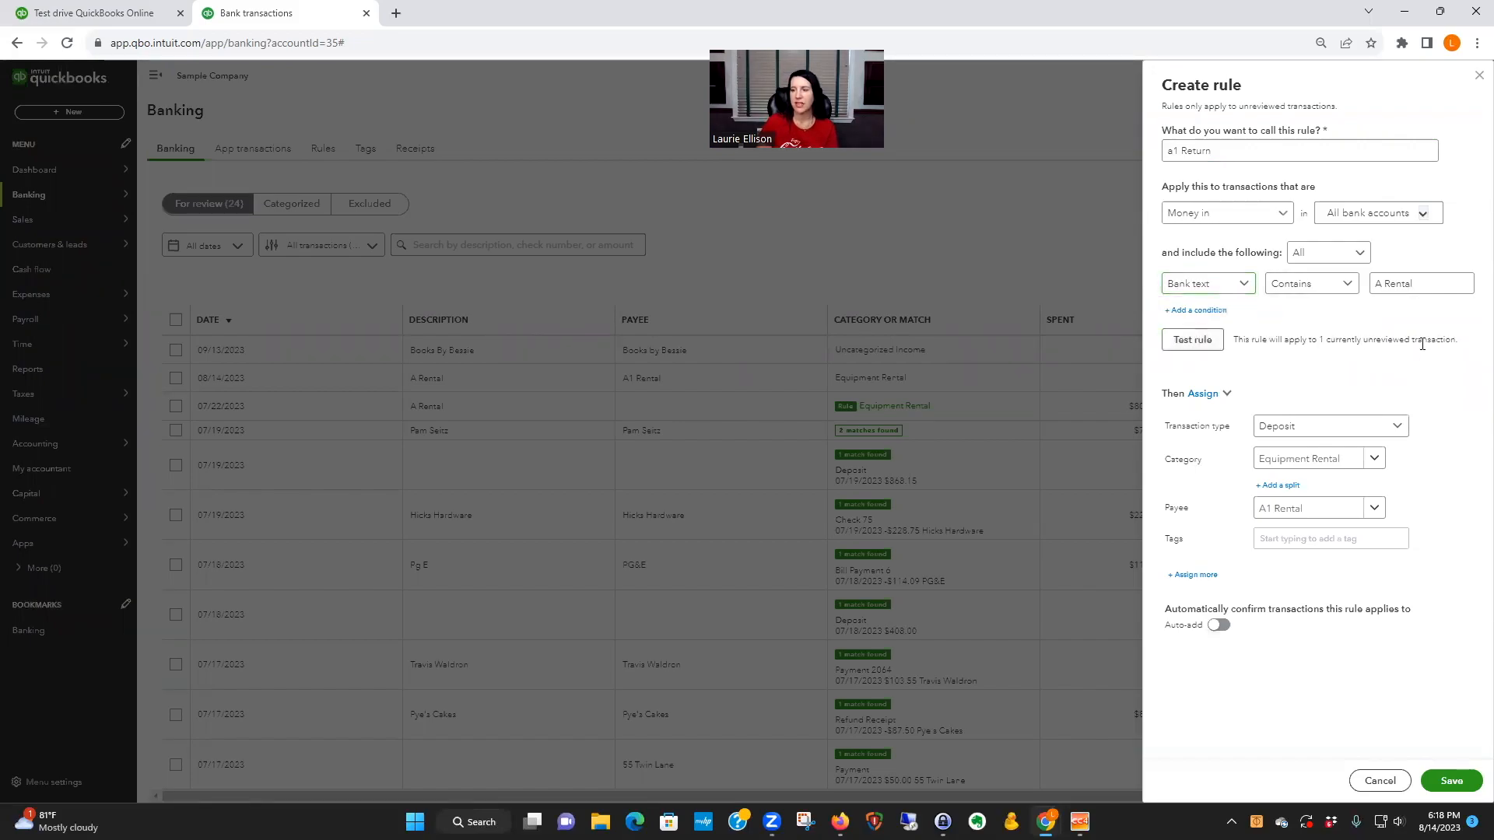
click(1455, 782)
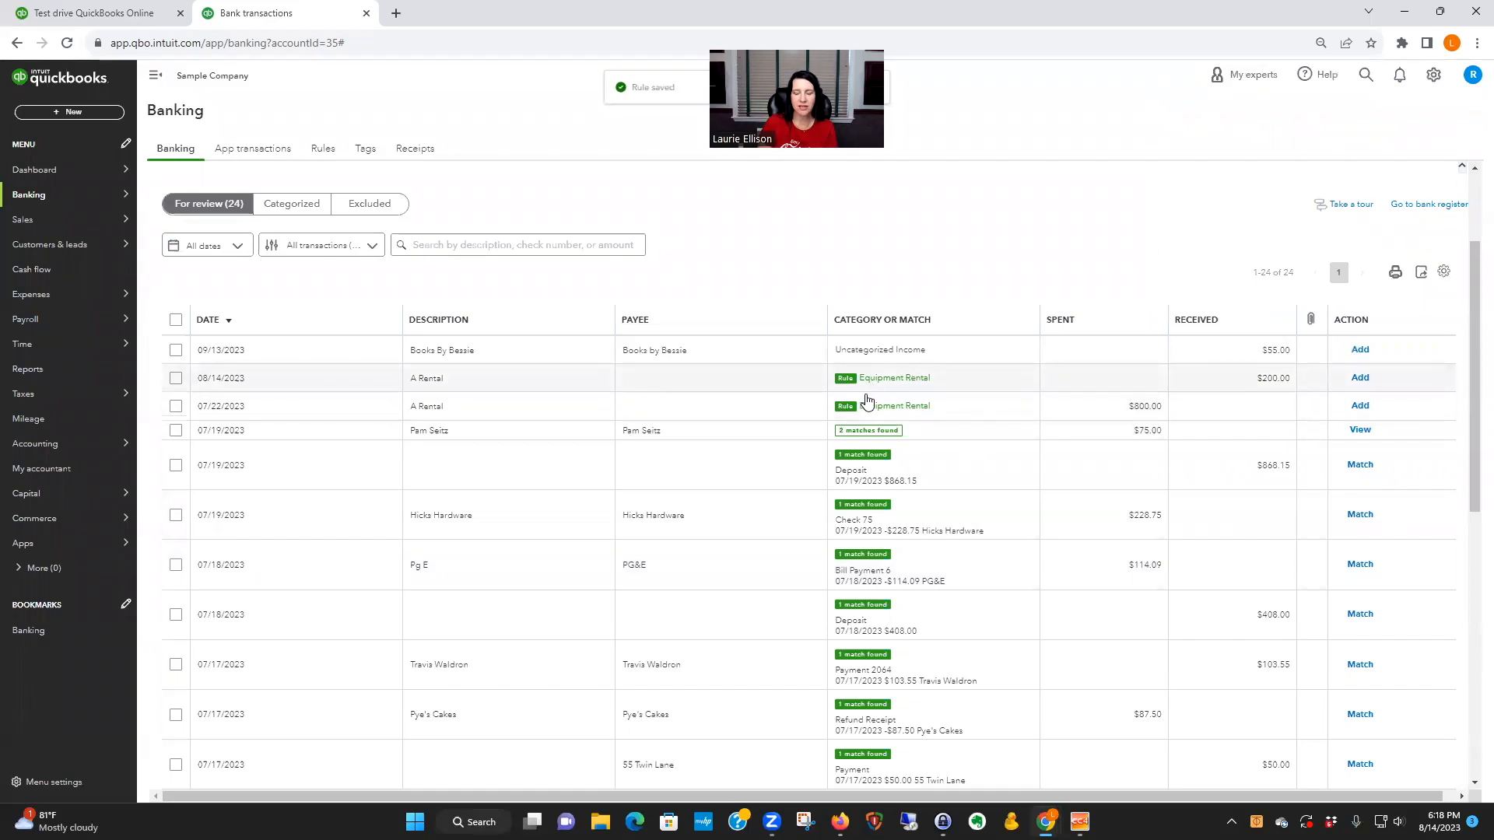
Step: Check the bank detail and applied rule of the $200.00 A Rental deposit and add it to the books
click(366, 379)
scroll(717, 500, down, 1)
scroll(717, 500, down, 1)
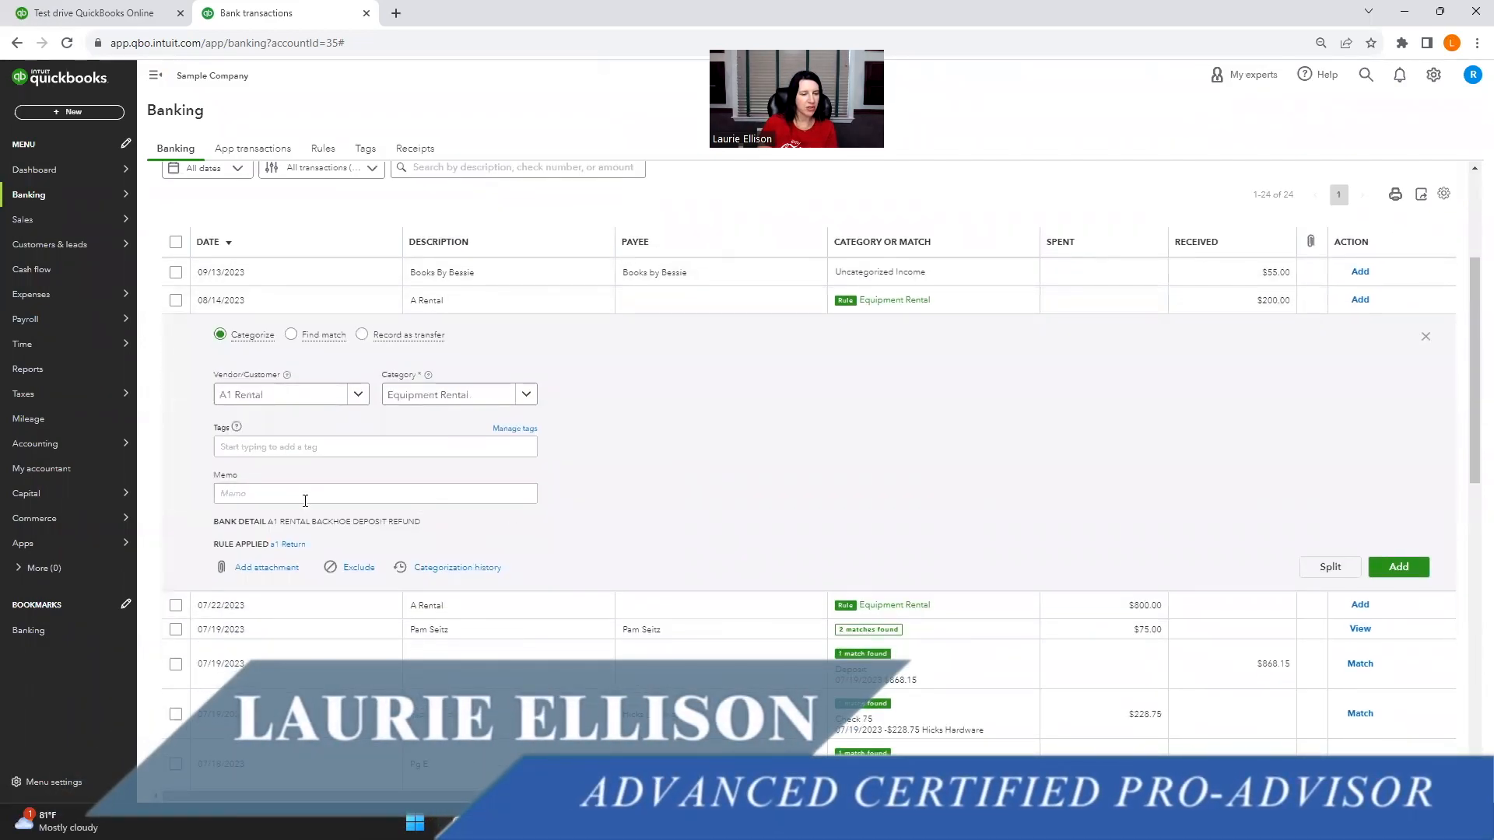
click(1397, 567)
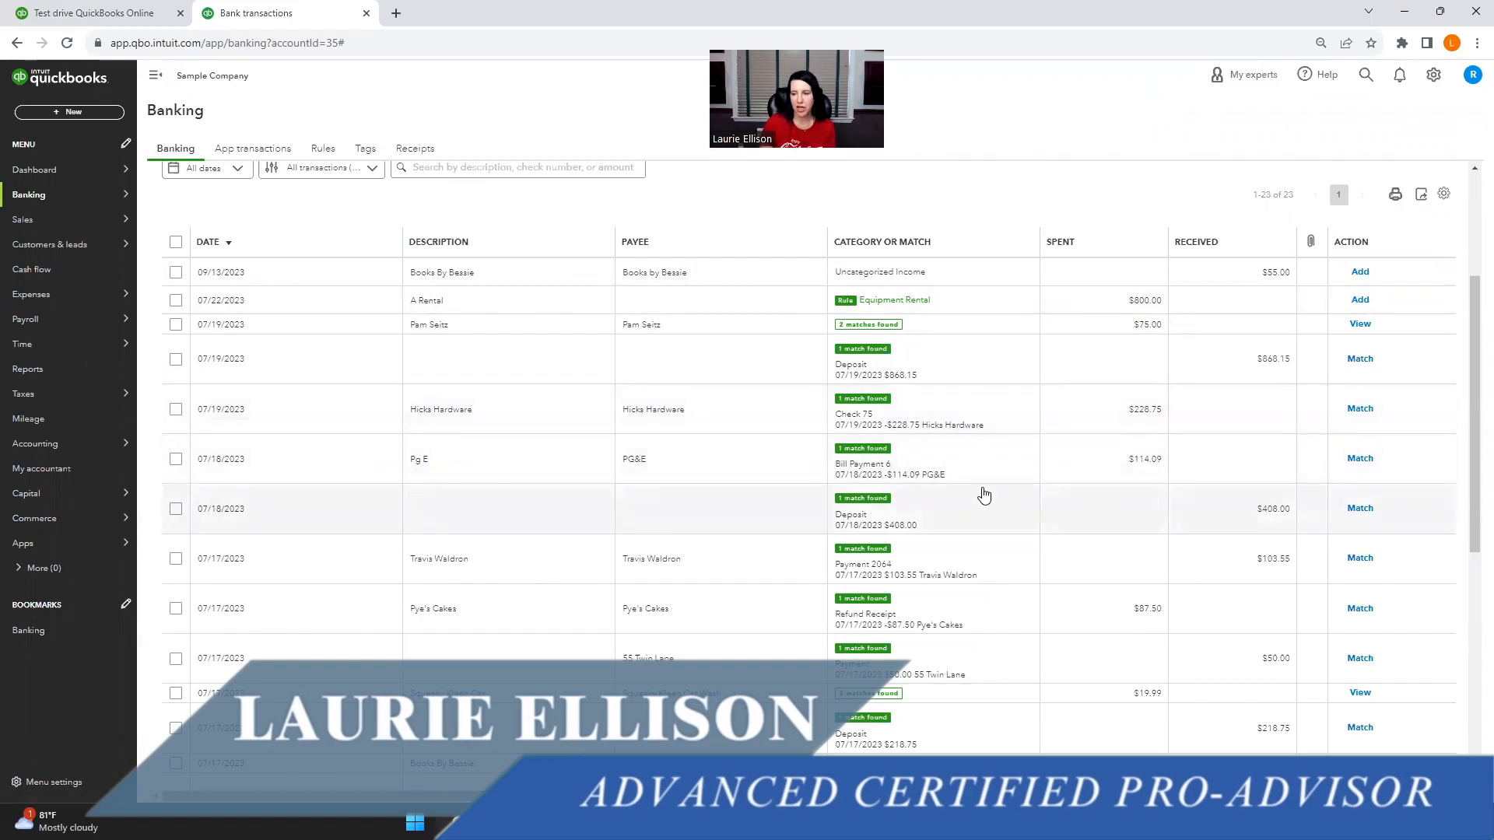
Step: Exclude the four matched transactions dated 07/18 and 07/19/2023: the $868.15 and $408.00 deposits, Hicks Hardware and PG&E
scroll(984, 496, down, 2)
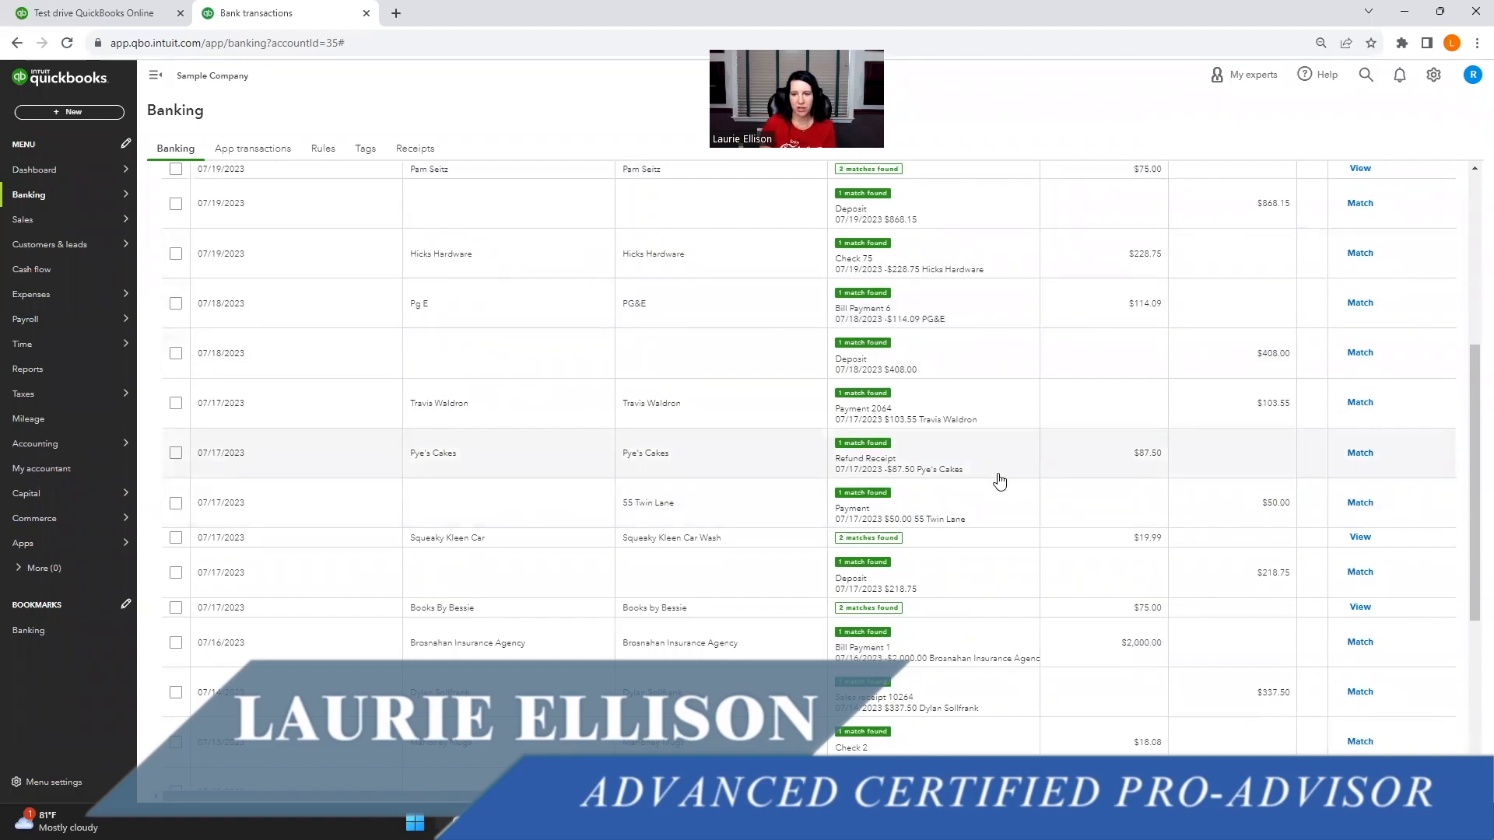
scroll(837, 537, up, 1)
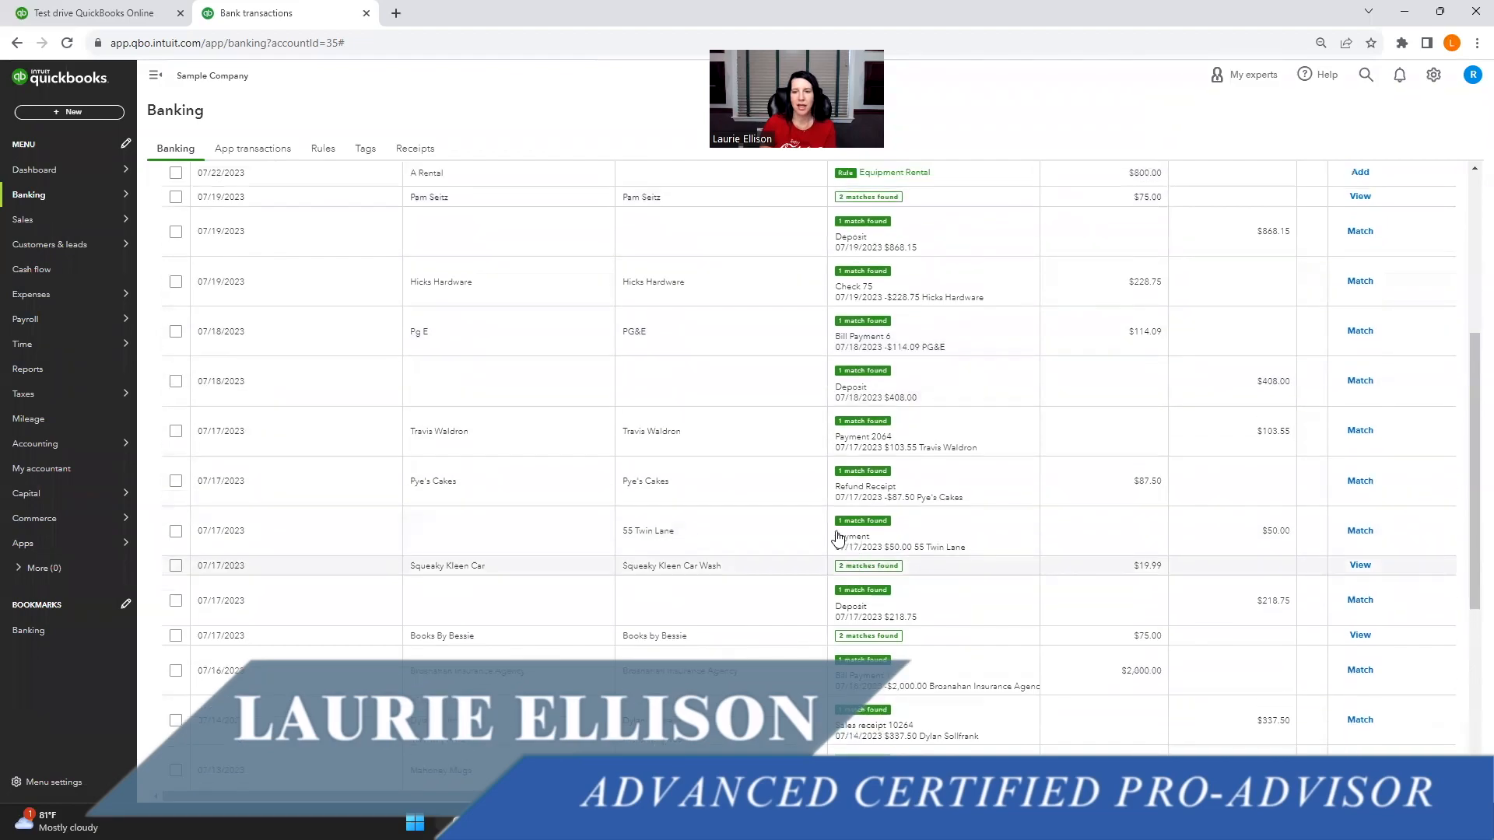
scroll(838, 537, up, 2)
click(176, 358)
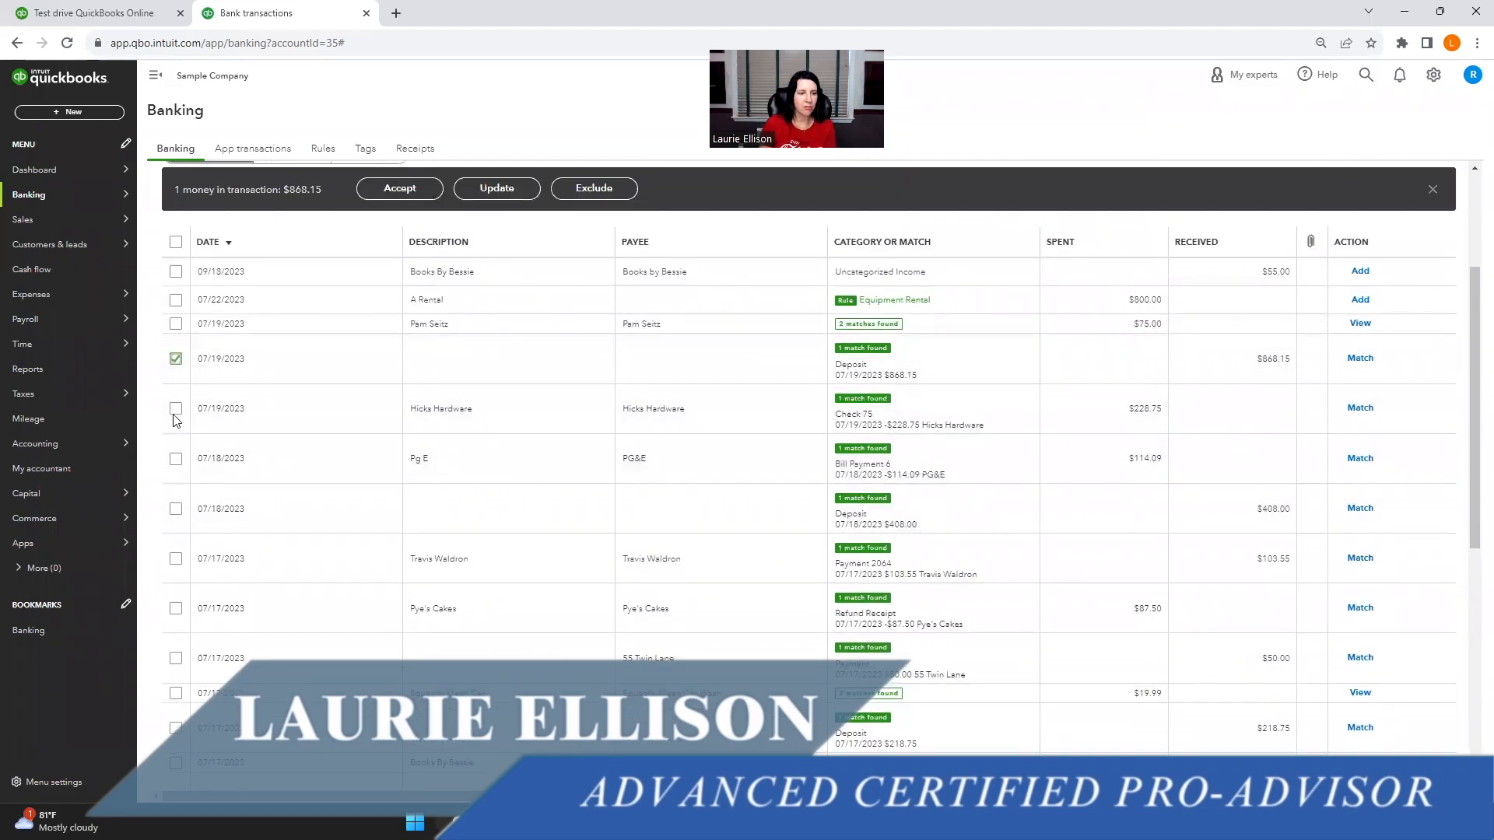
click(176, 408)
click(176, 459)
click(176, 509)
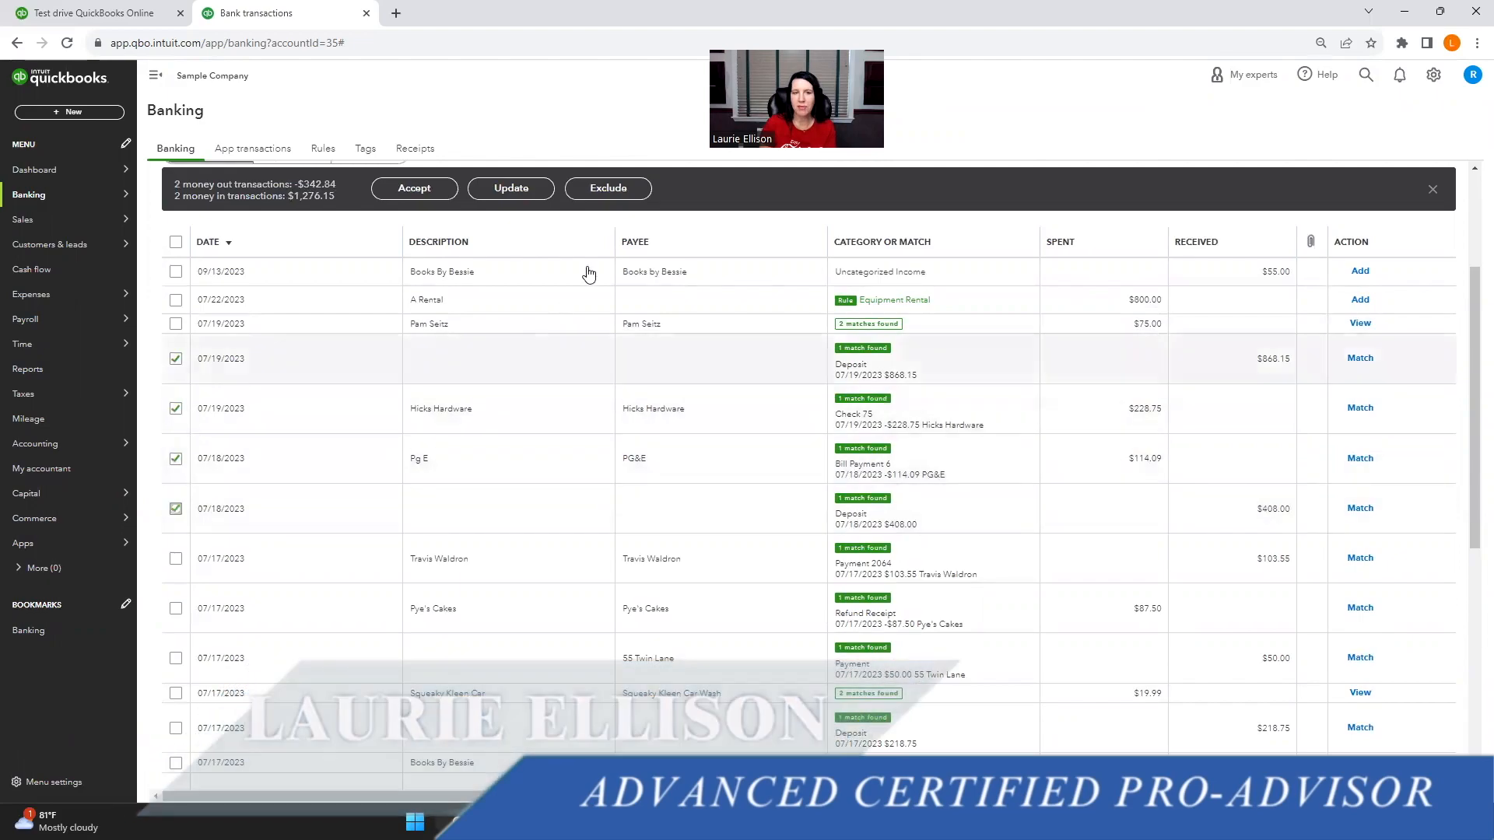
click(608, 188)
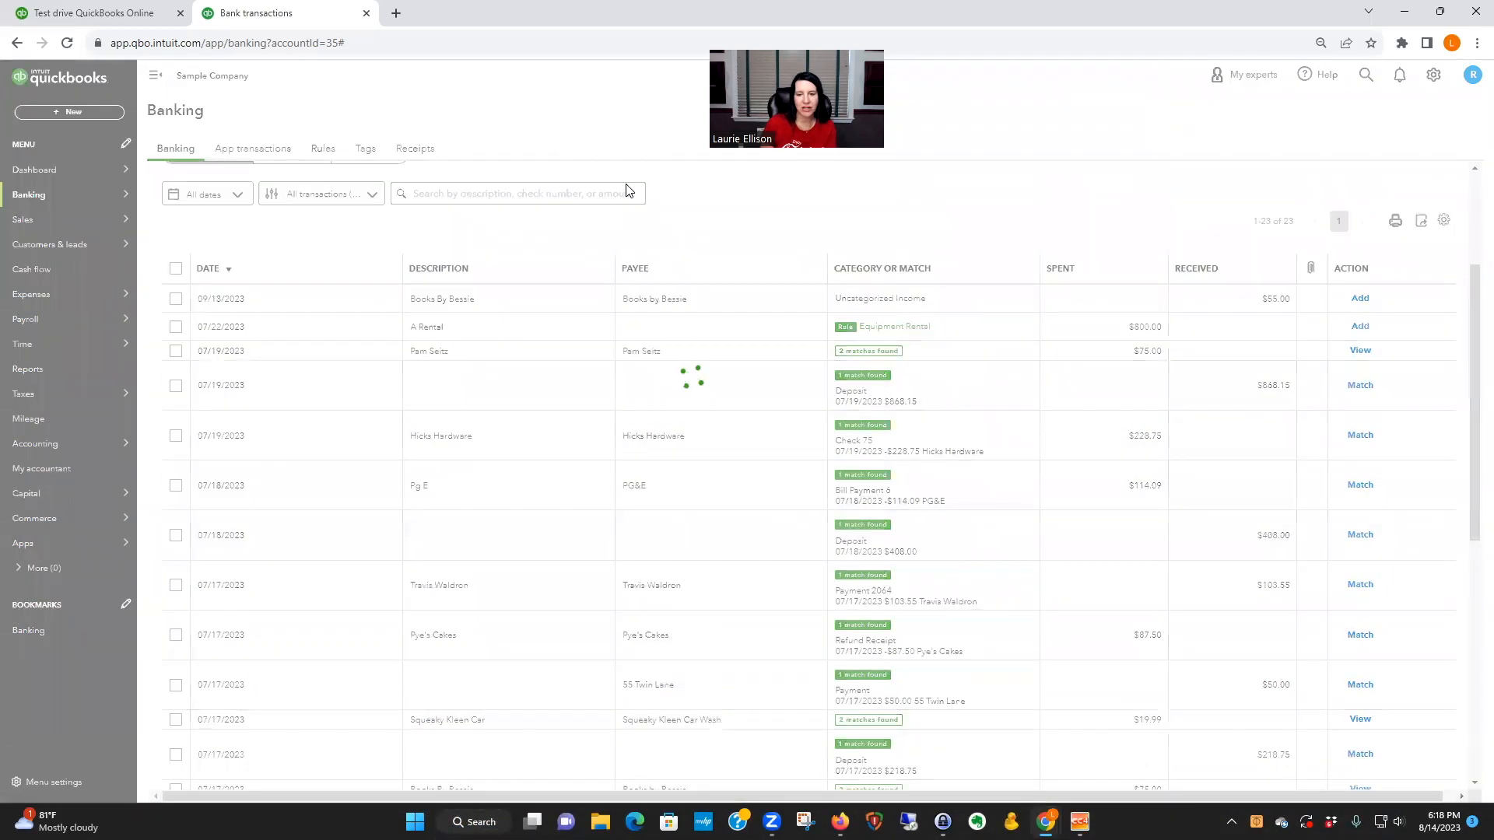
Step: Exclude the three matched 07/17/2023 transactions of $103.55, $87.50 and $50.00
click(177, 386)
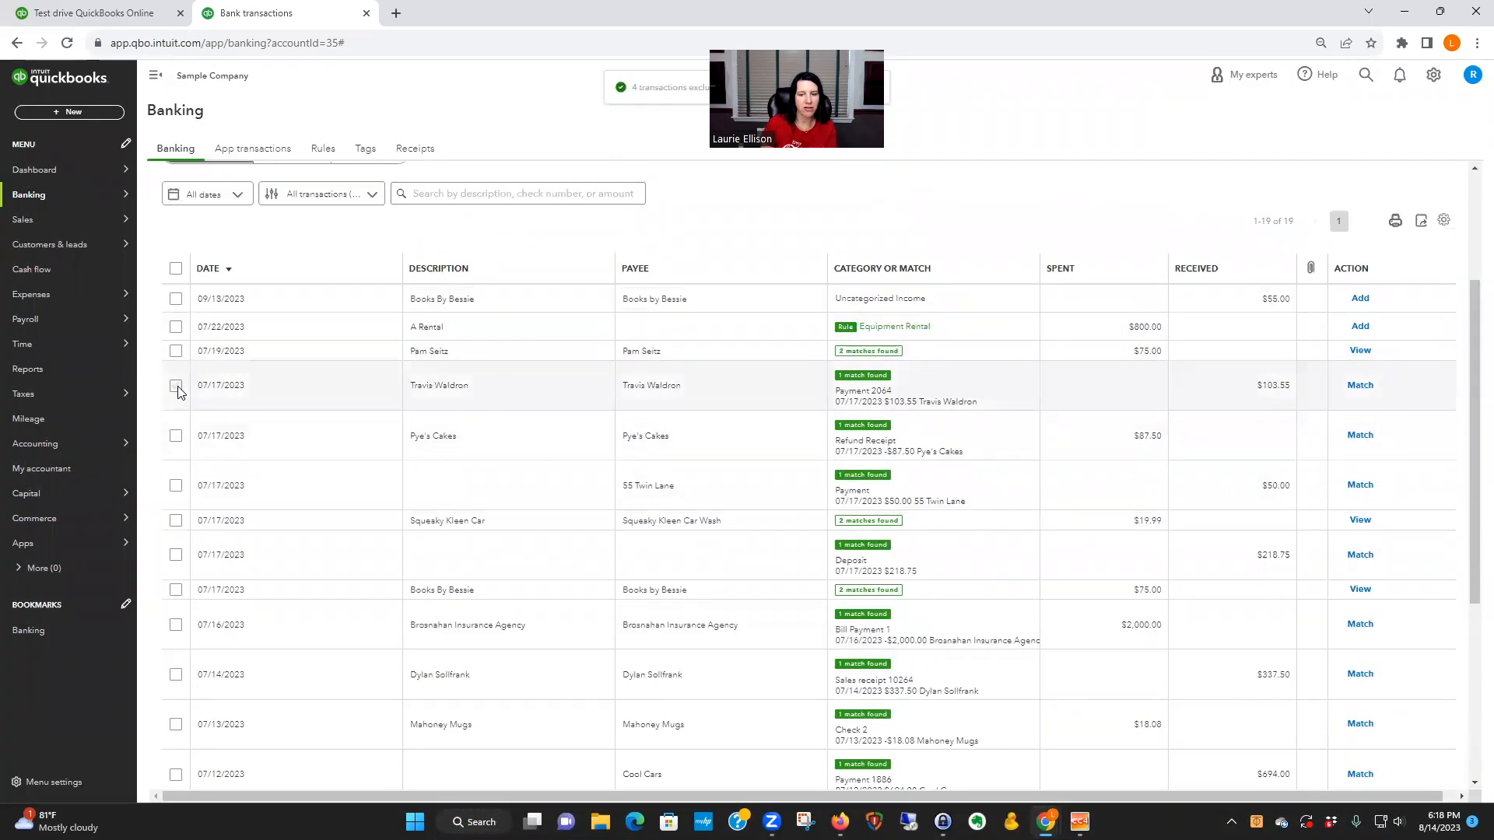
click(176, 409)
click(175, 459)
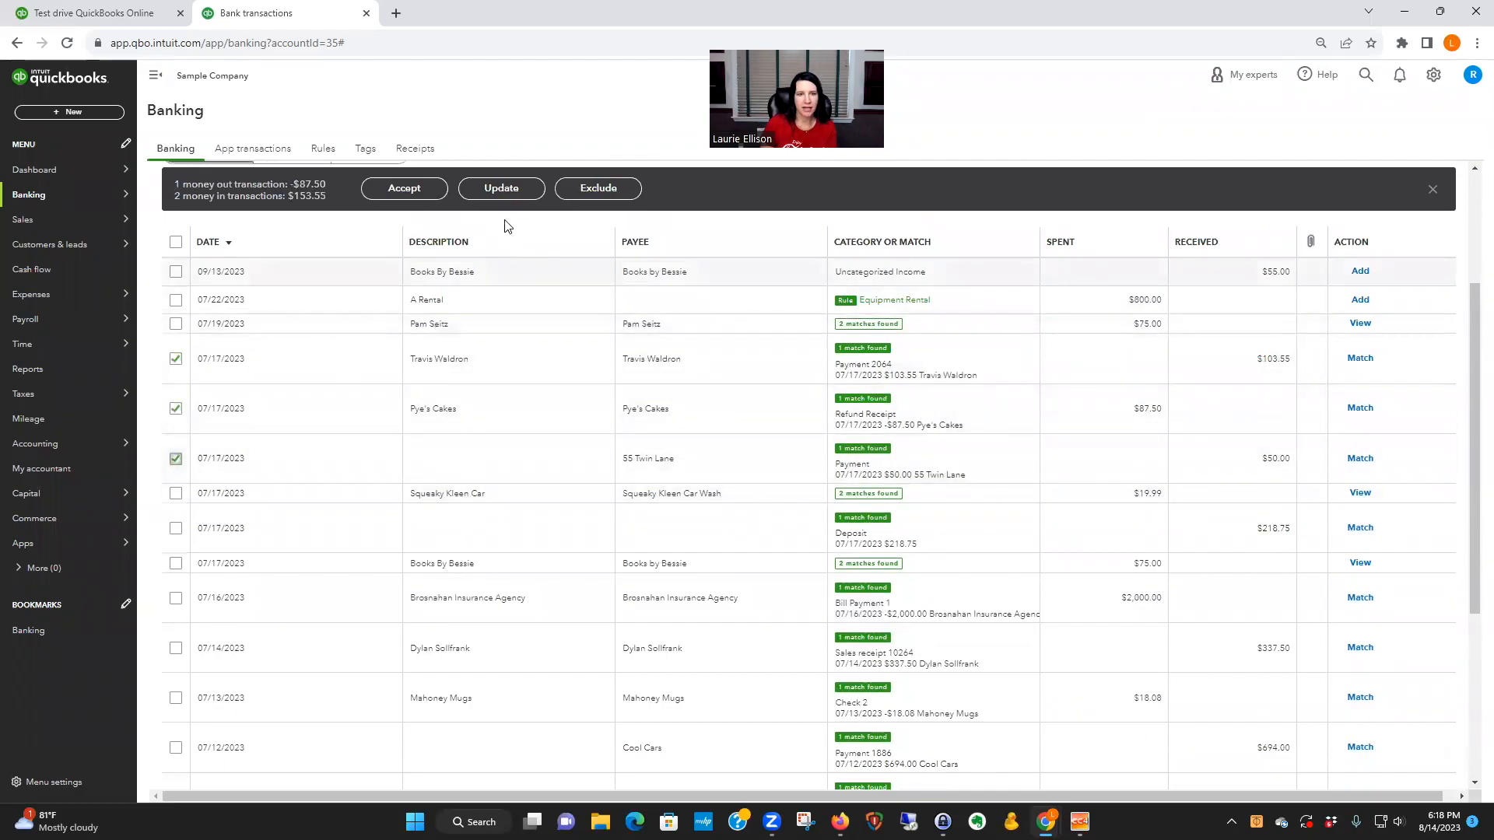
click(601, 191)
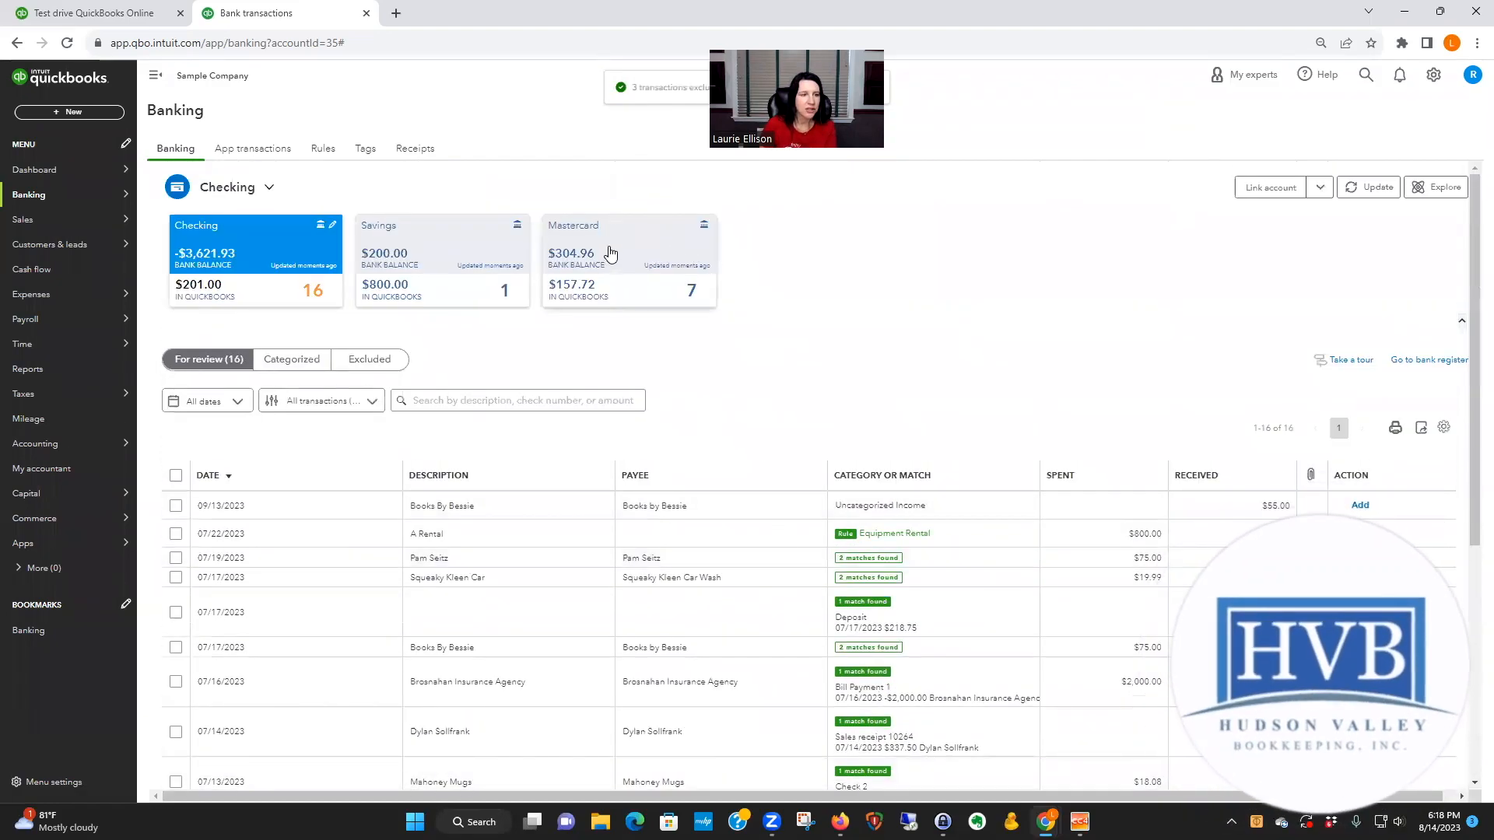
Step: In the Mastercard account, create the vendor Lara's Lamination as payee of the $150.00 Lara's Lamination expense
click(610, 257)
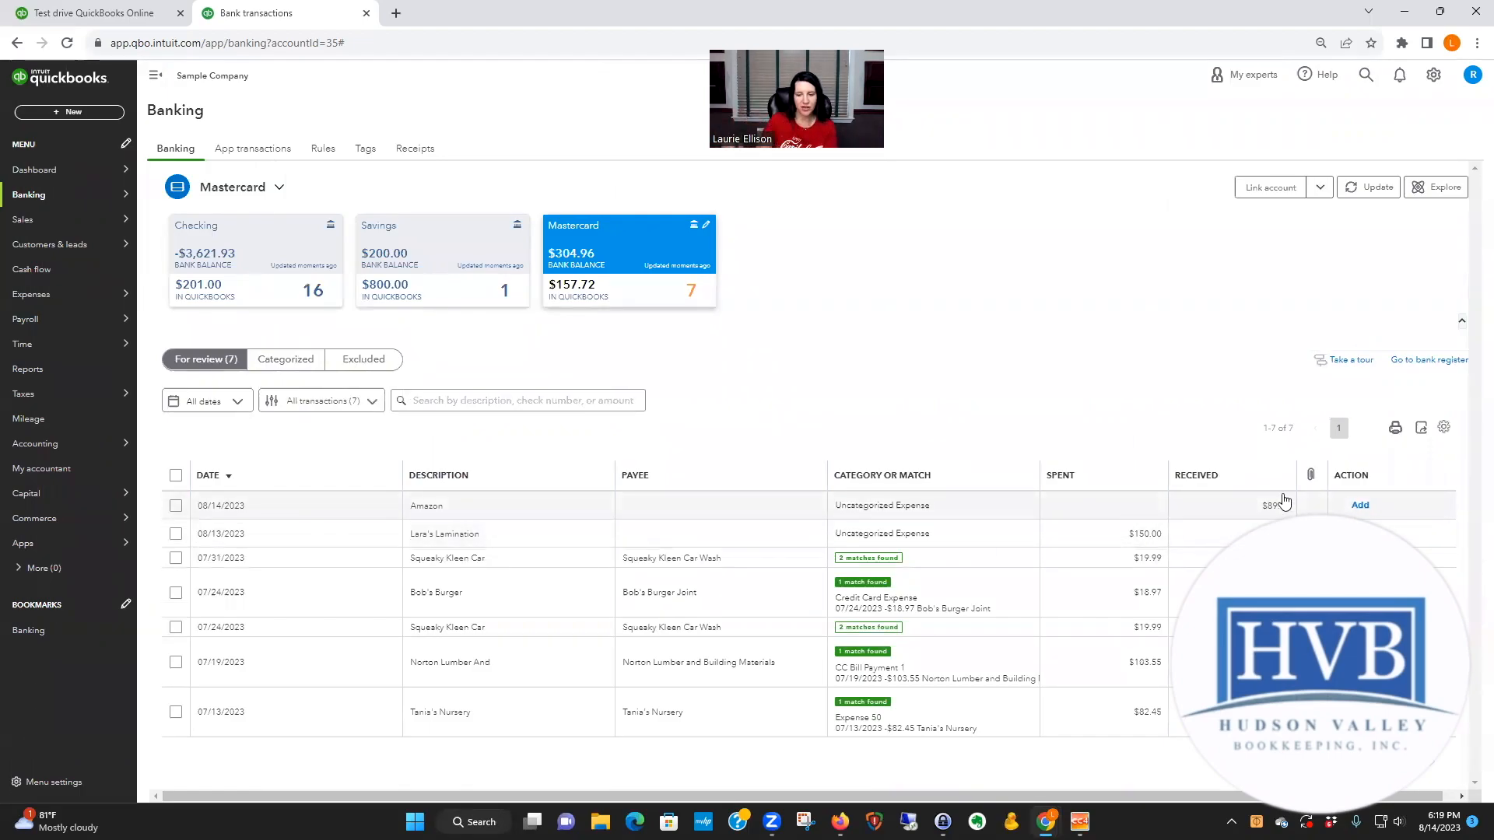
click(774, 539)
click(295, 628)
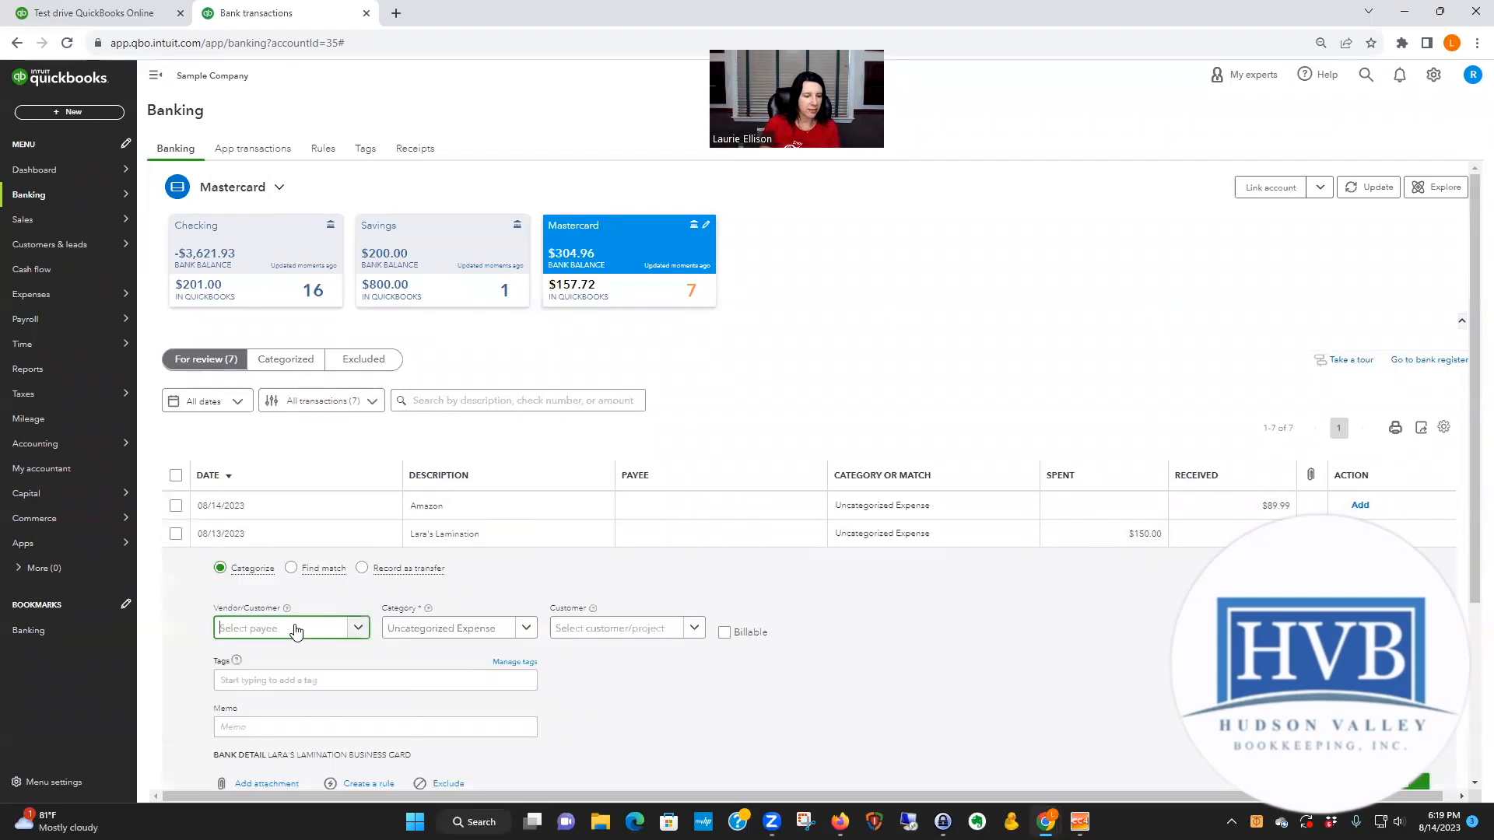
text(La)
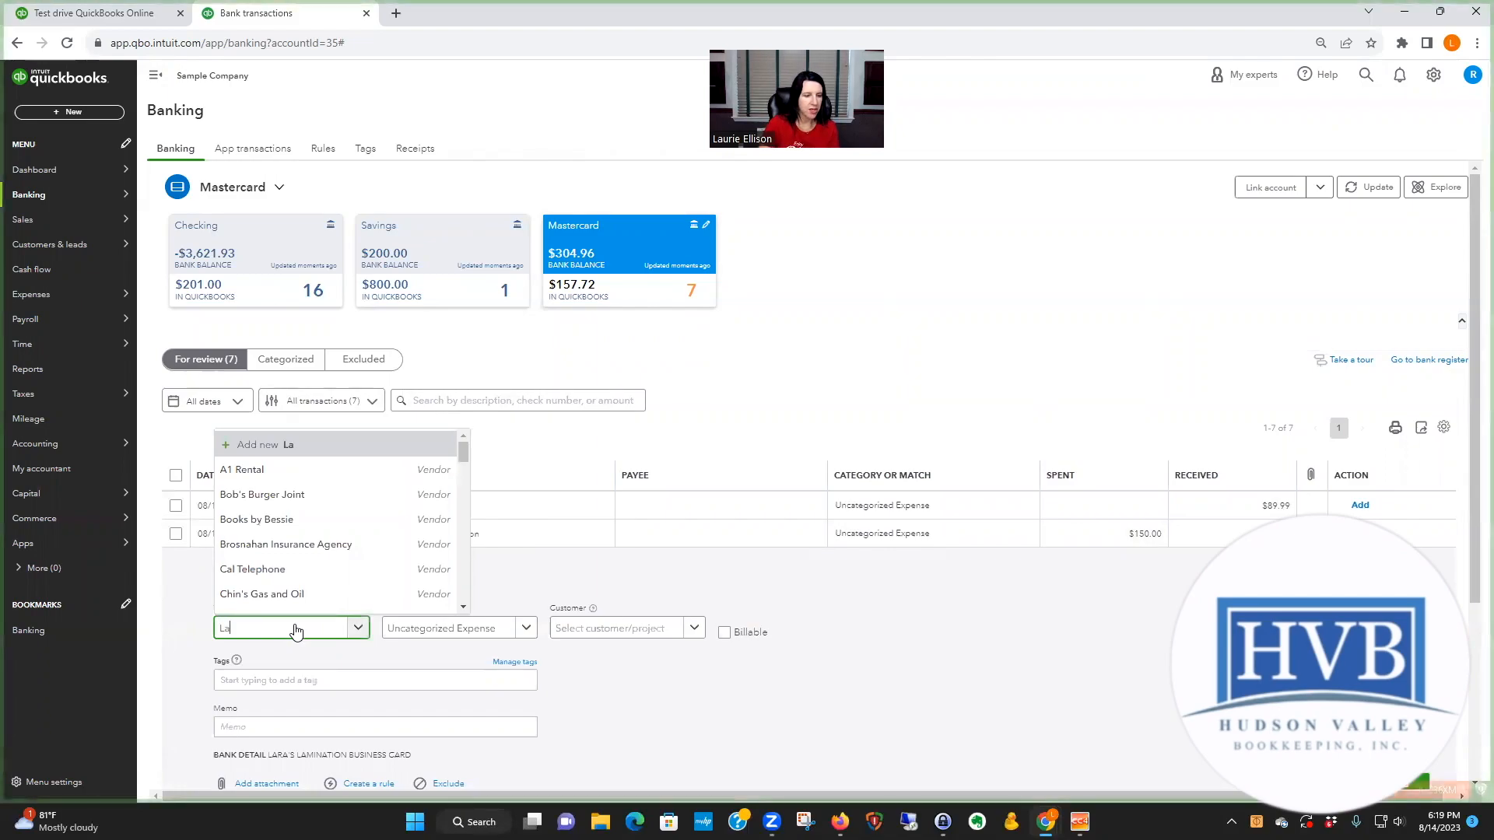
text(ra's)
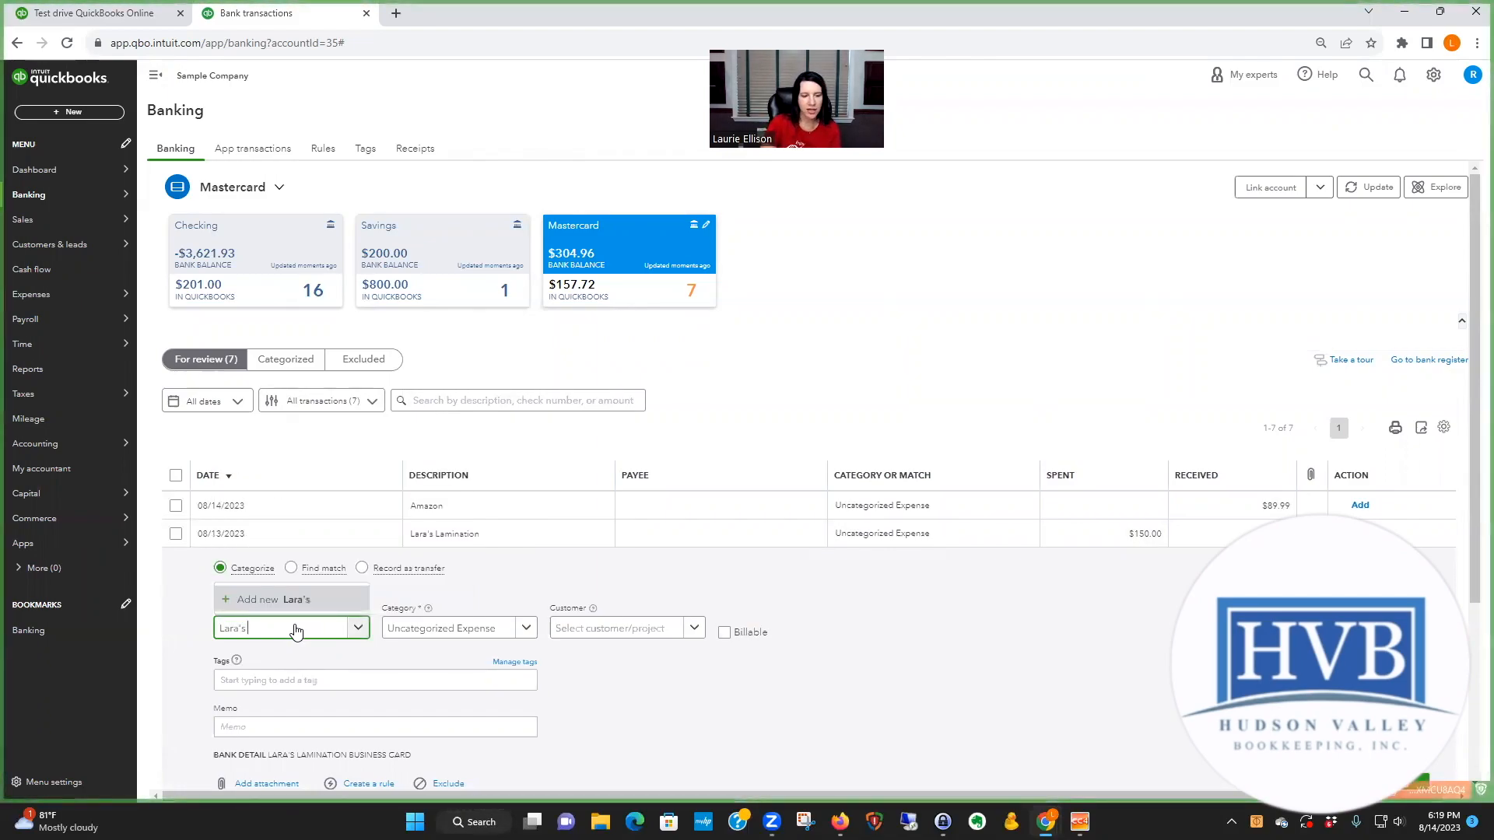
text( Lamination)
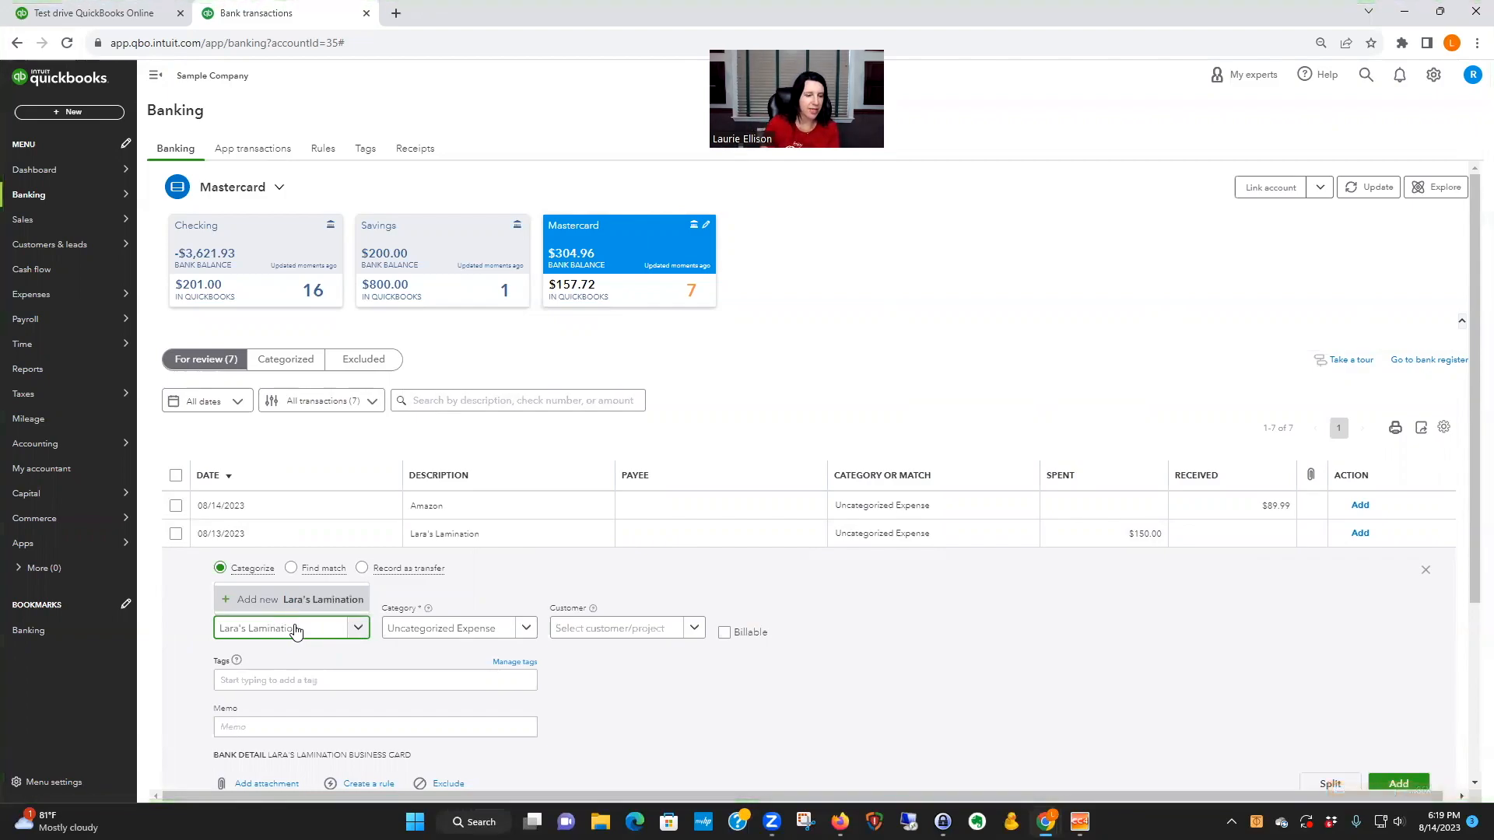
click(300, 599)
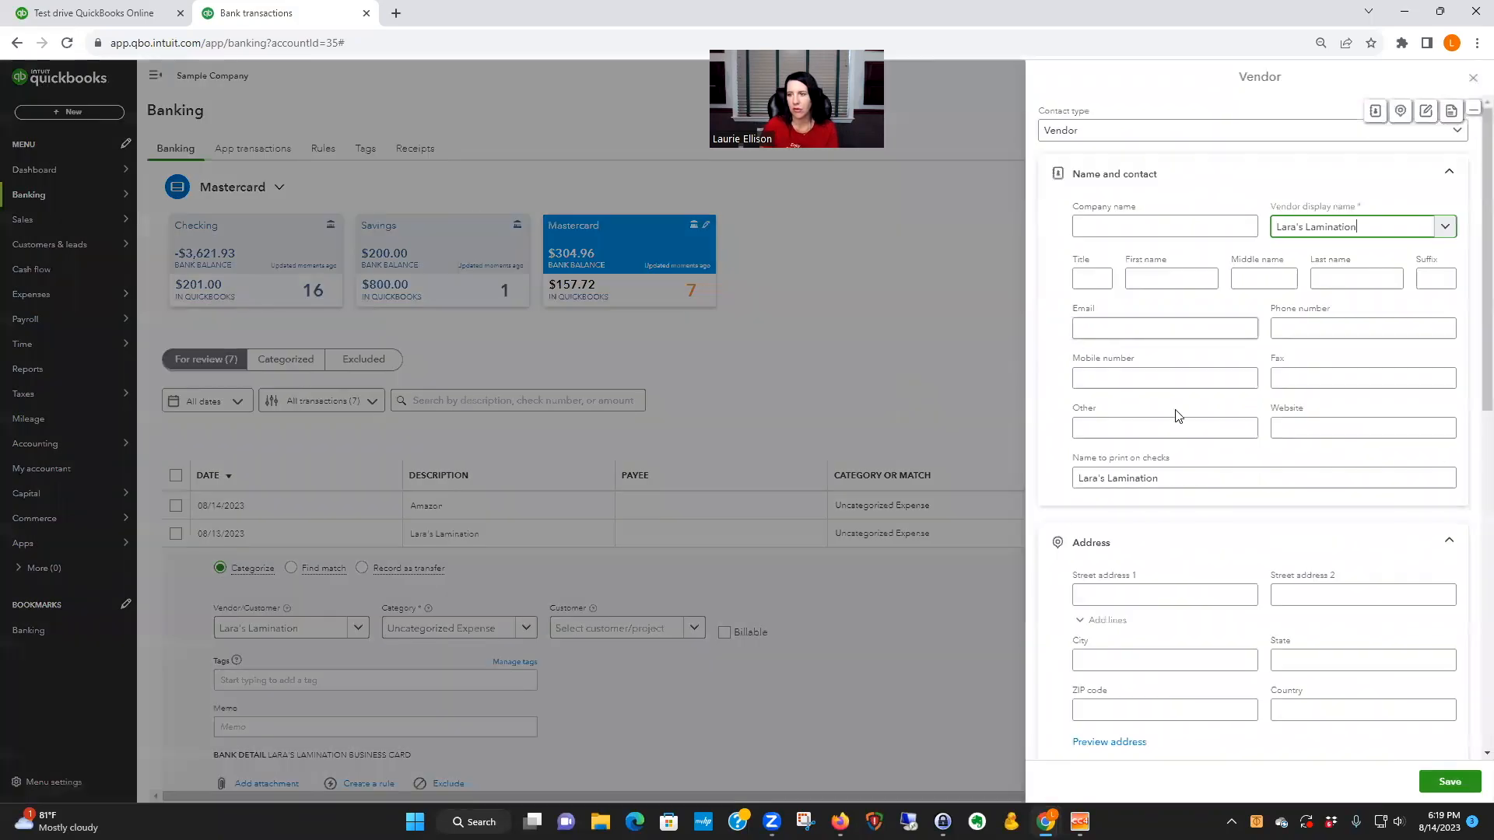
click(1449, 781)
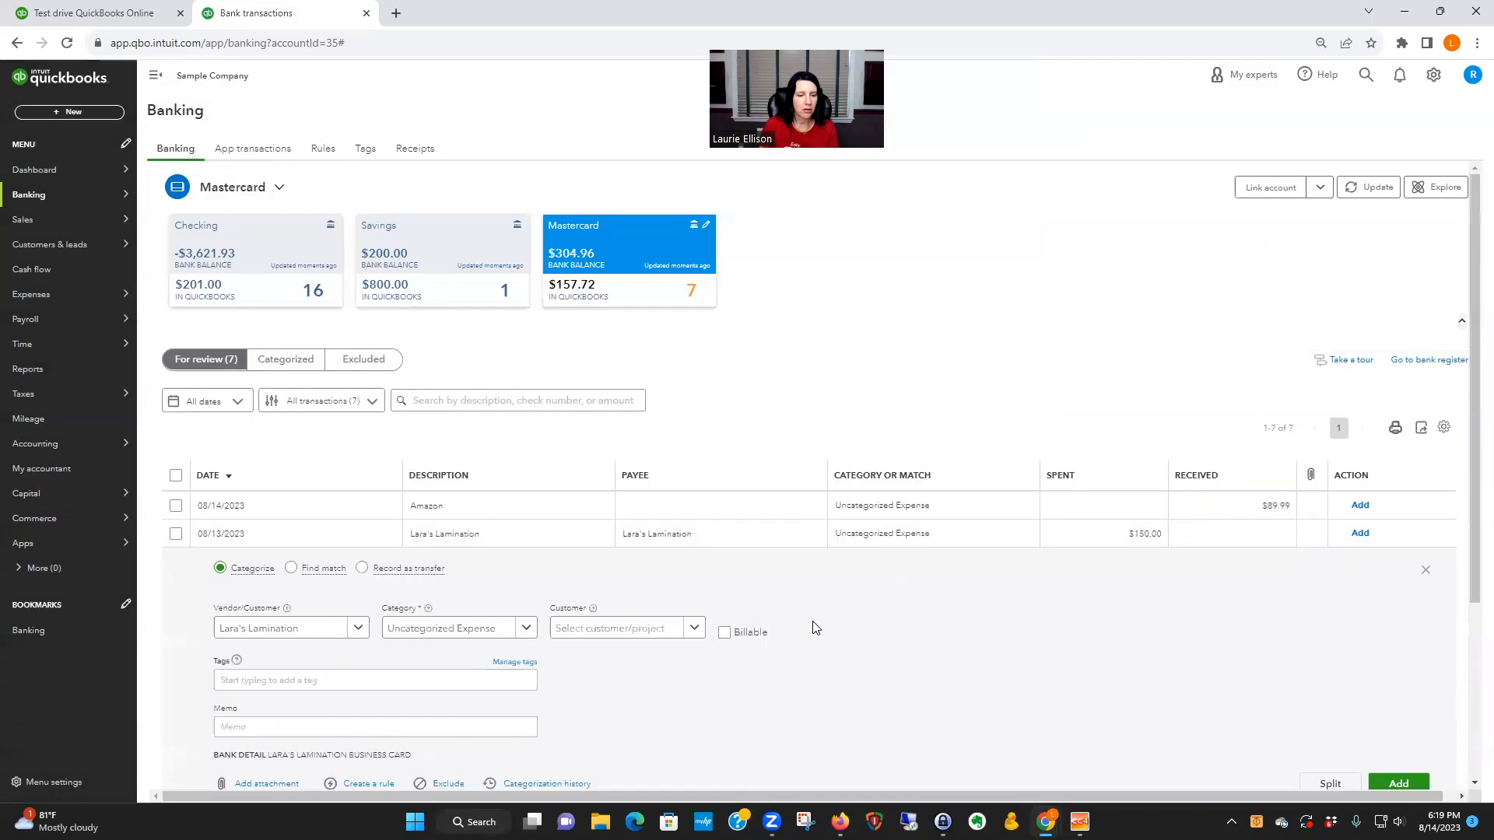
Step: Set the category of the $150.00 Lara's Lamination expense to Office Expenses
click(470, 627)
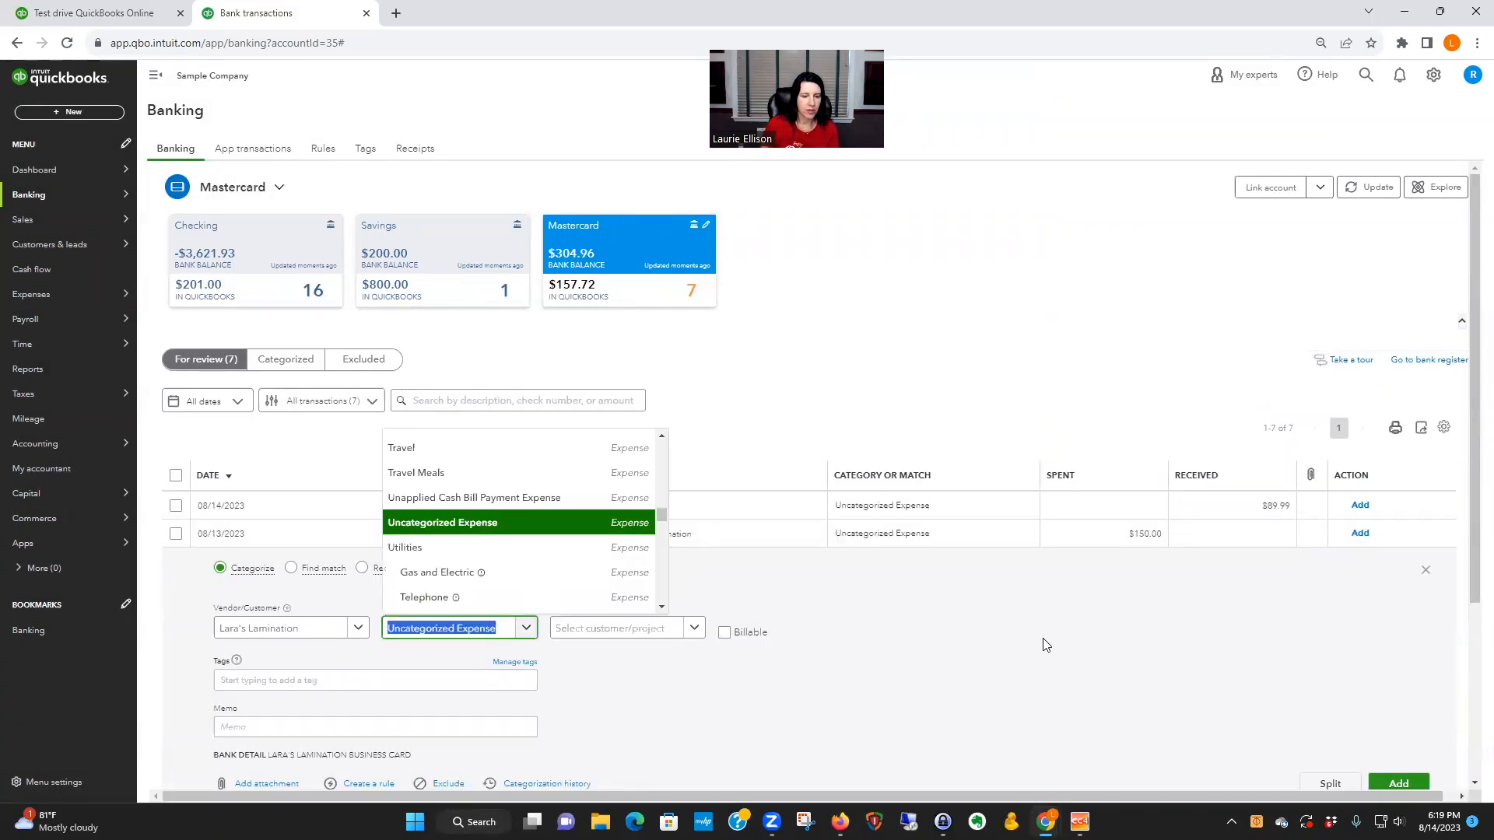
text(office)
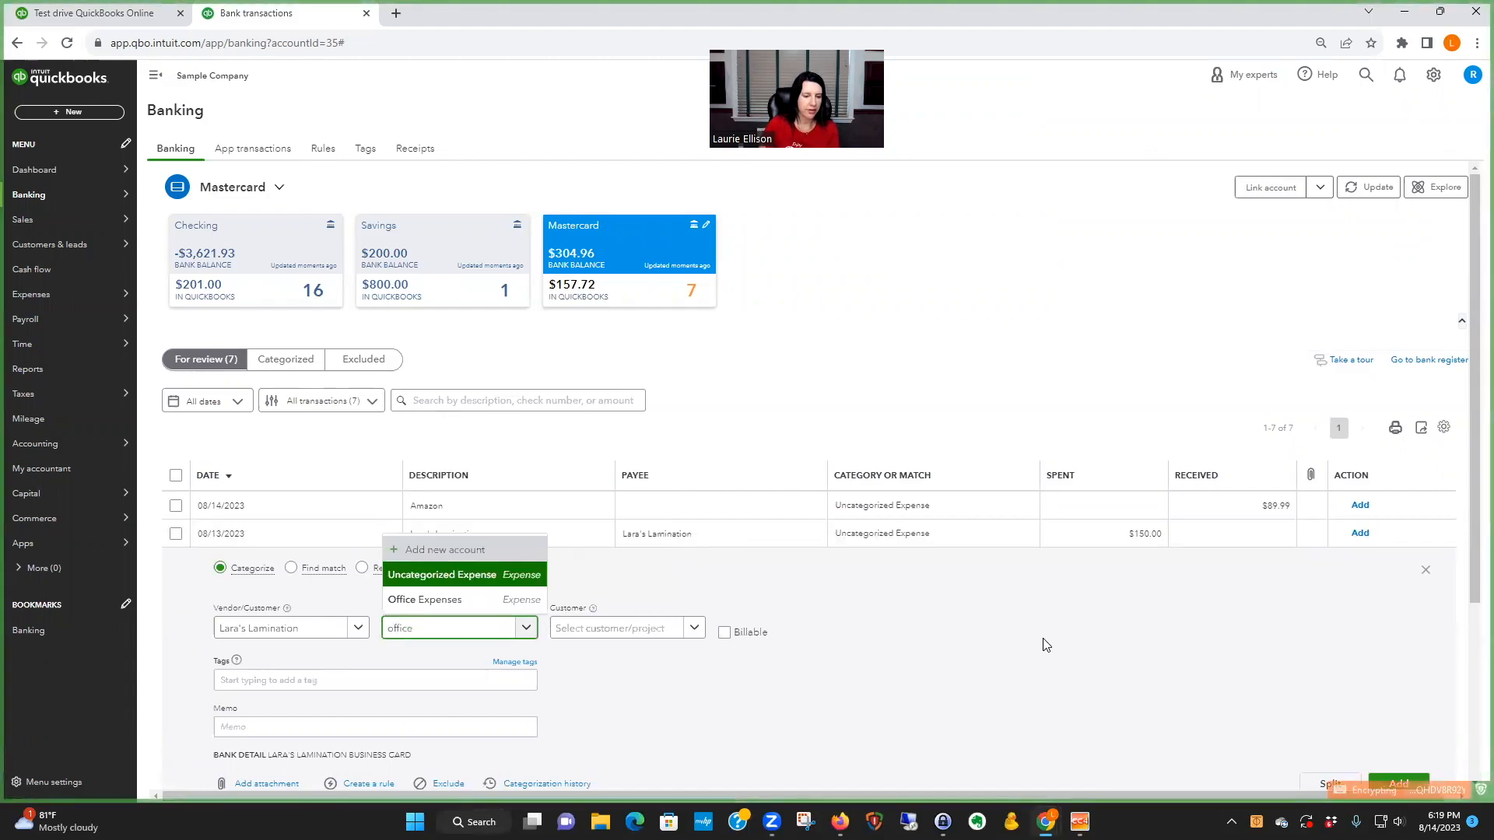
click(465, 600)
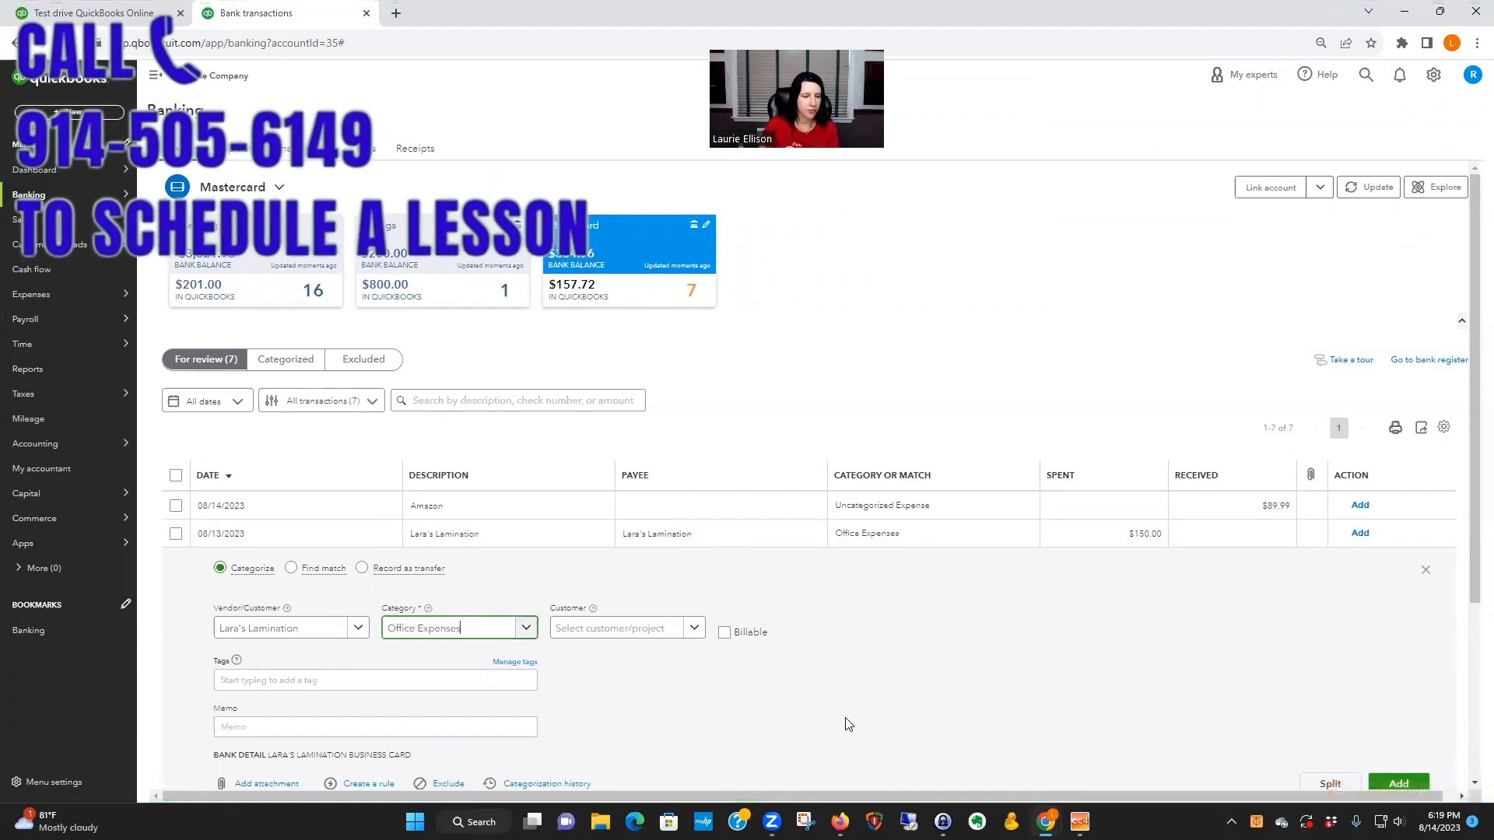
Step: Start a rule from the Lara's Lamination expense and name it "Lara Lamination"
scroll(848, 725, down, 2)
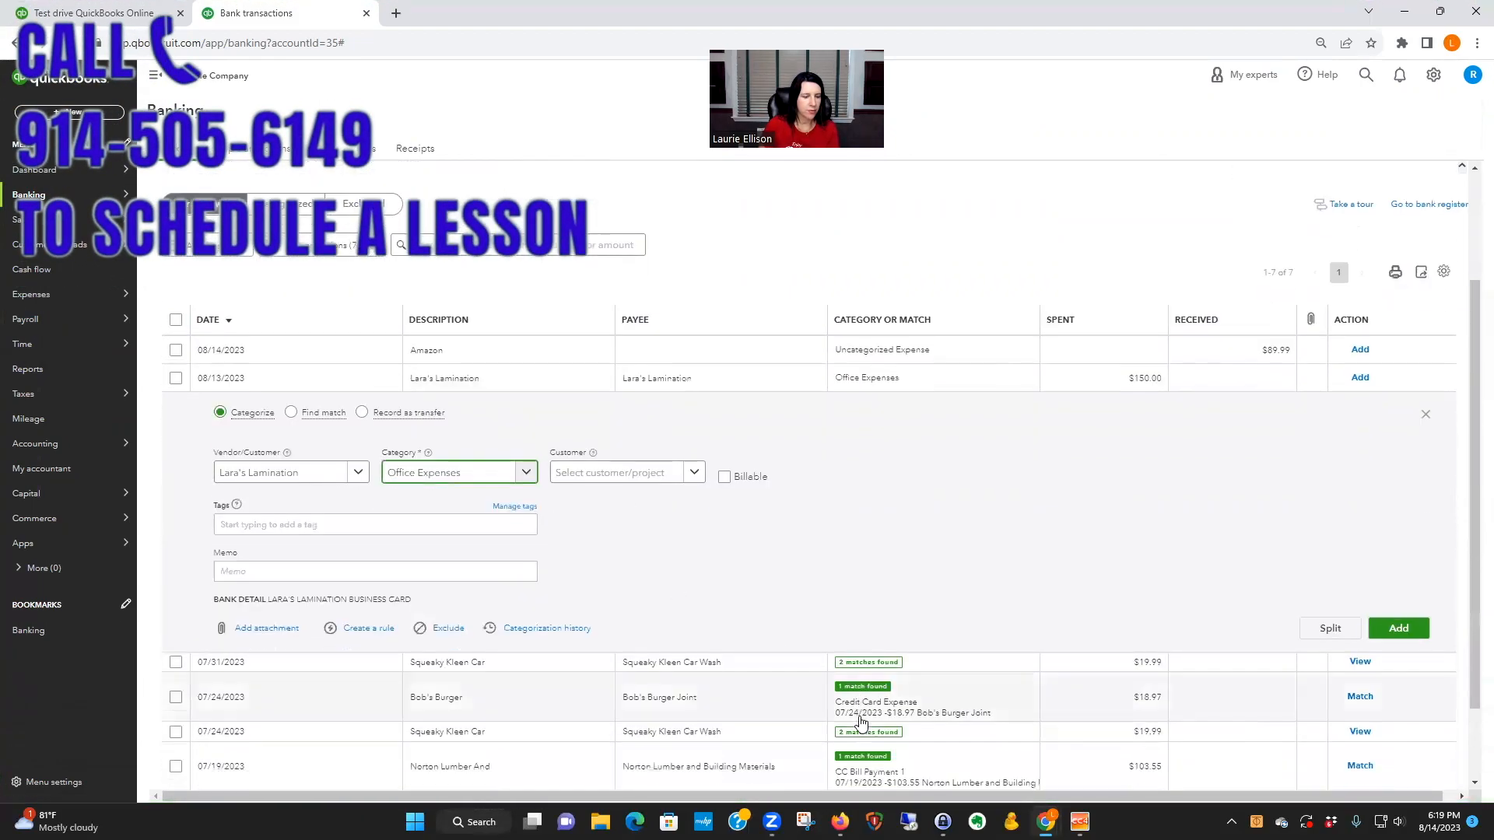
click(370, 628)
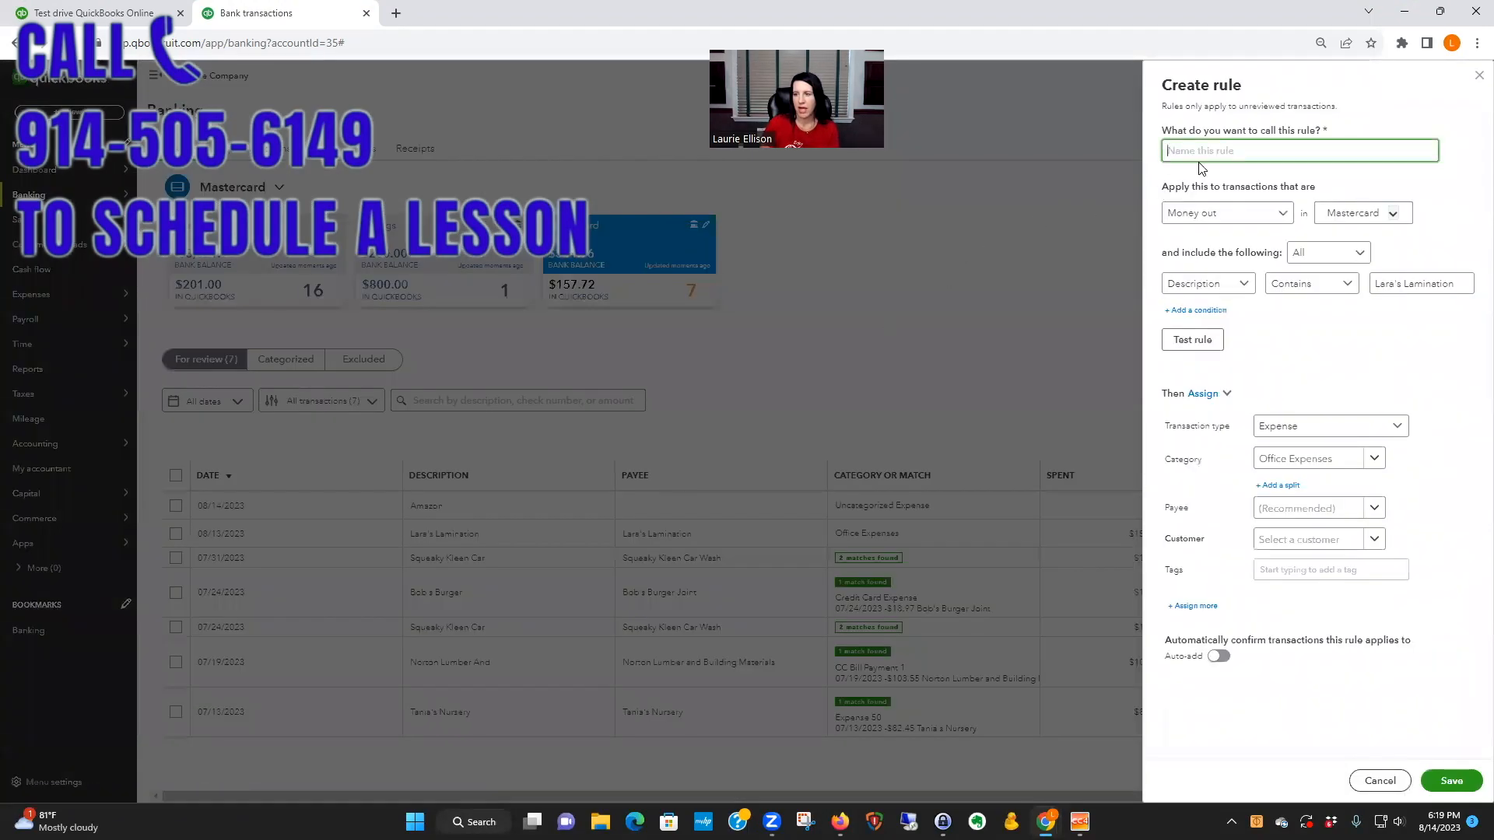
text(Lara)
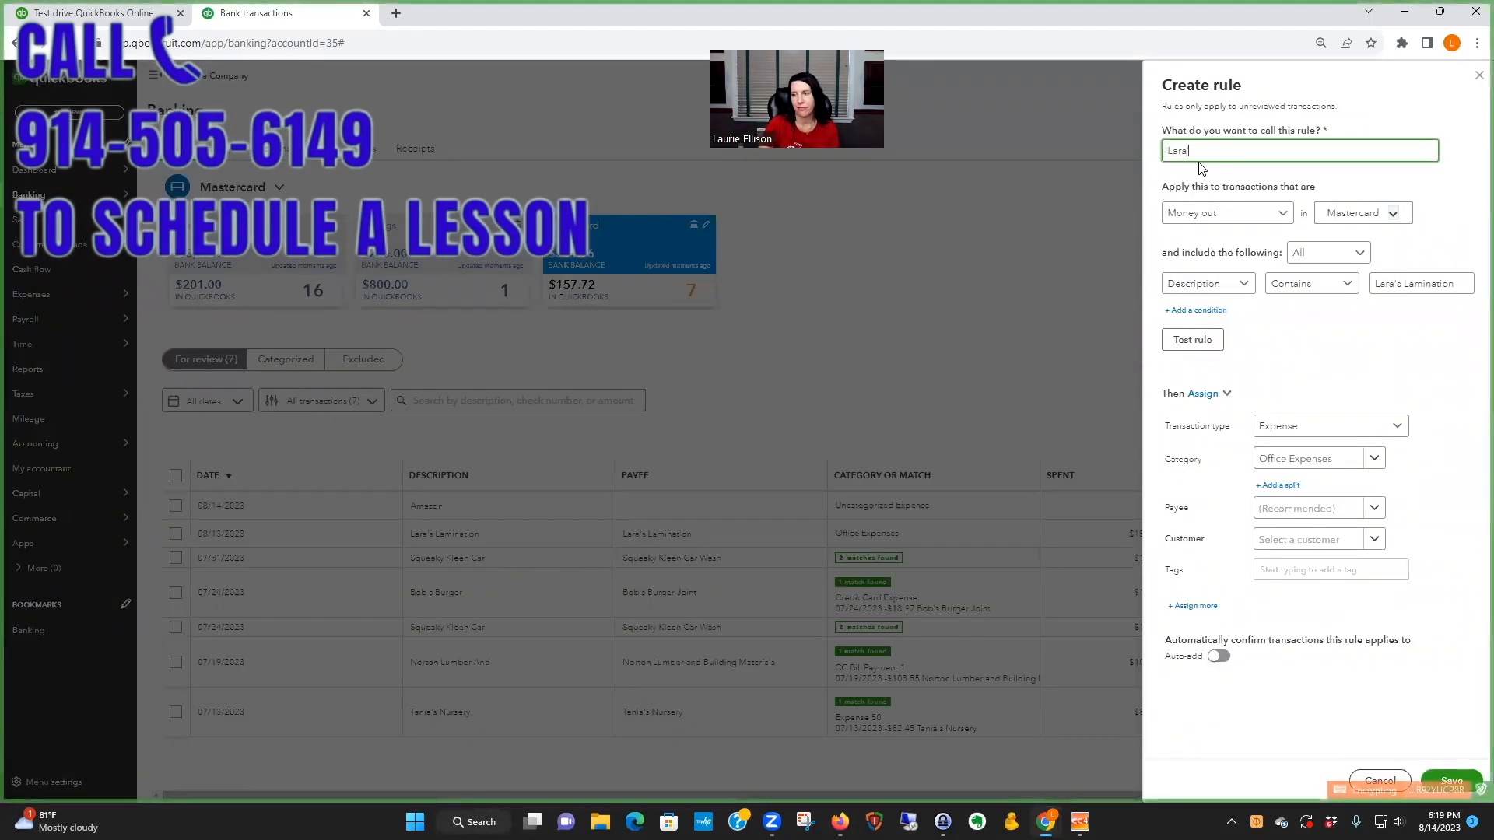
key(BackSpace)
key(BackSpace)
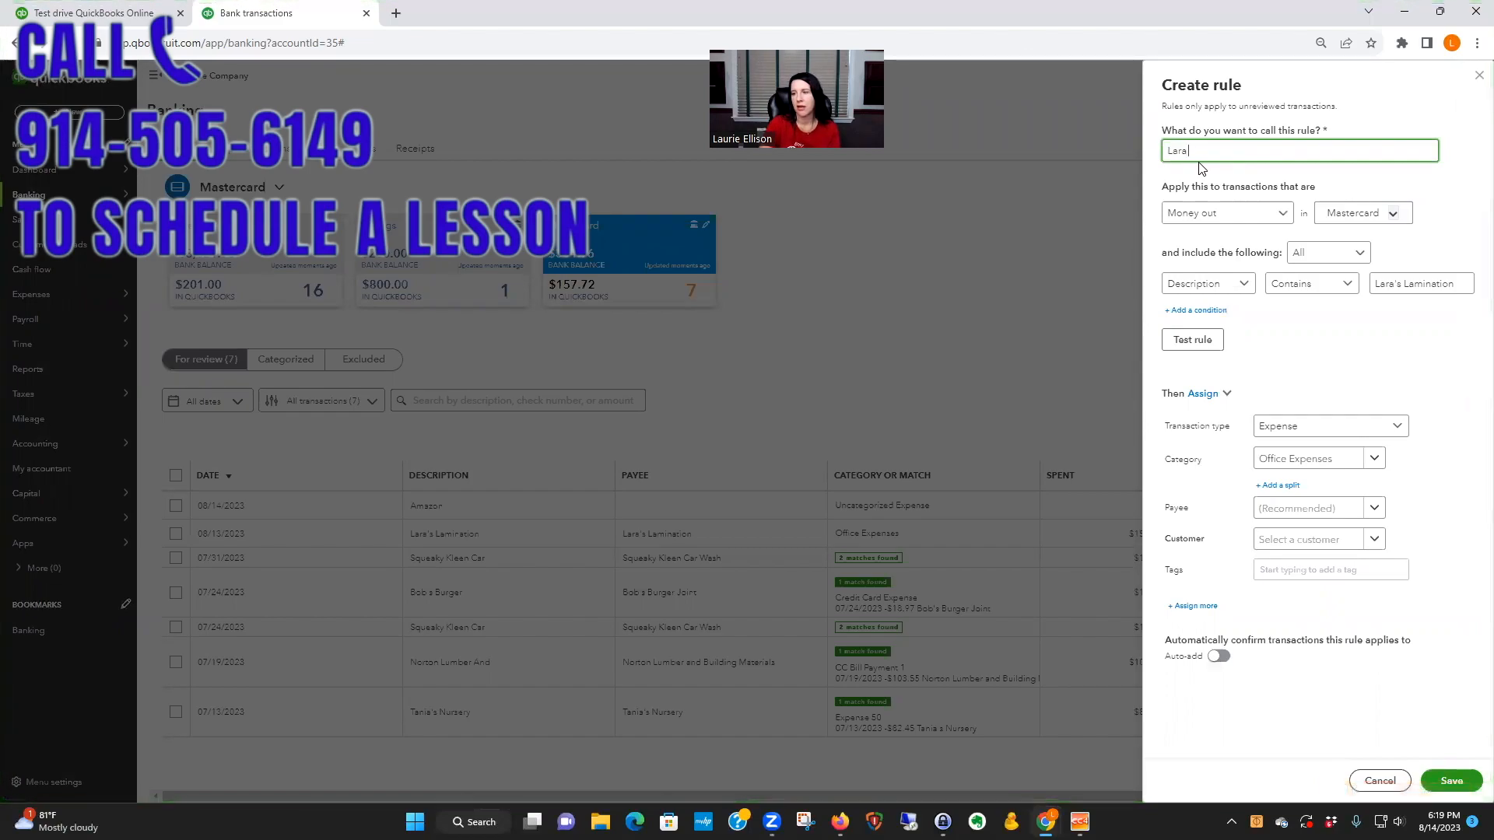
text(Lamination)
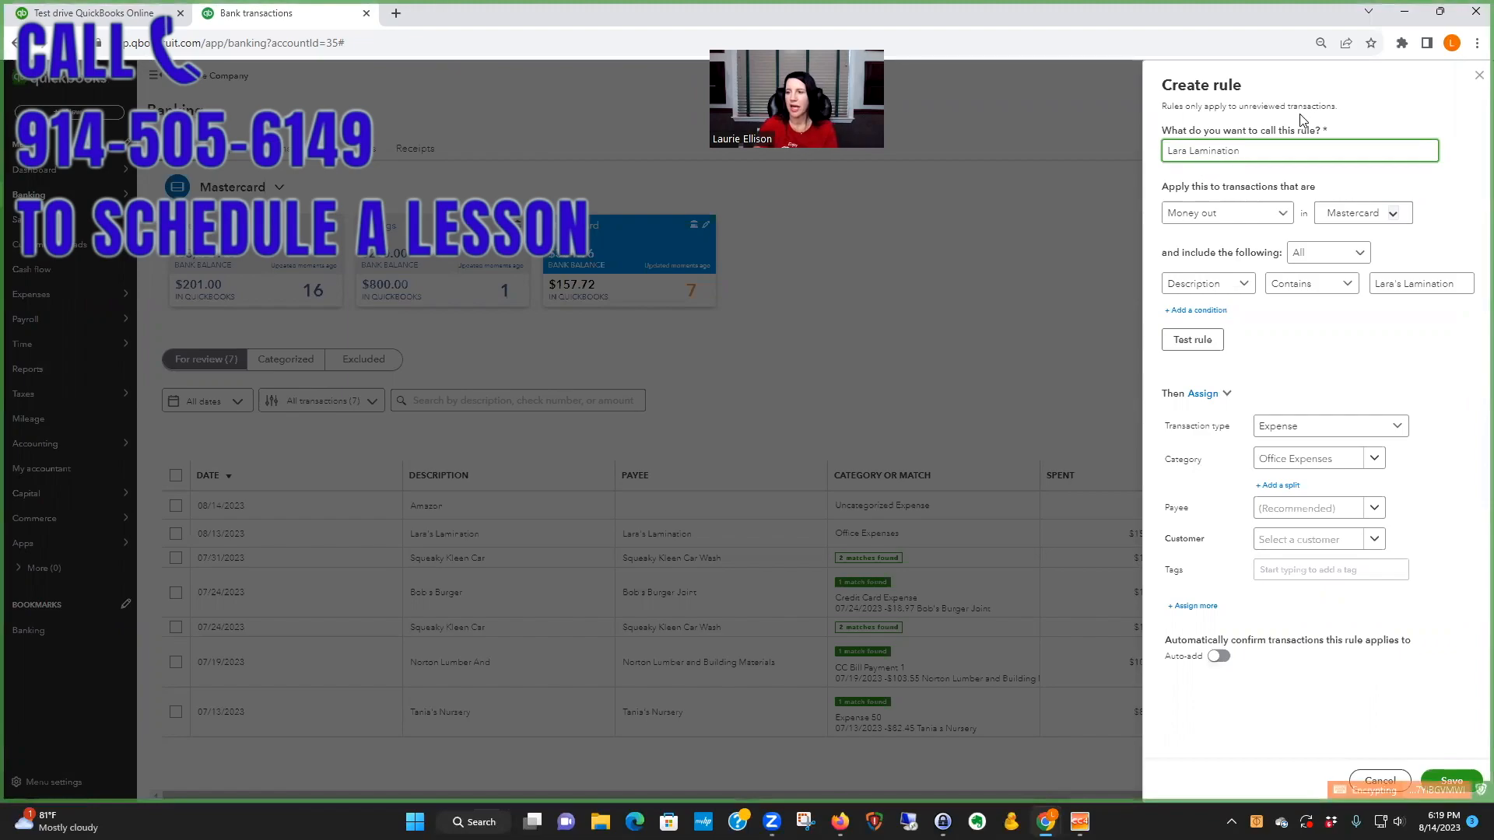
Step: Apply the Lara Lamination rule to all bank accounts, base its condition on bank text and save it
click(1393, 213)
click(1351, 247)
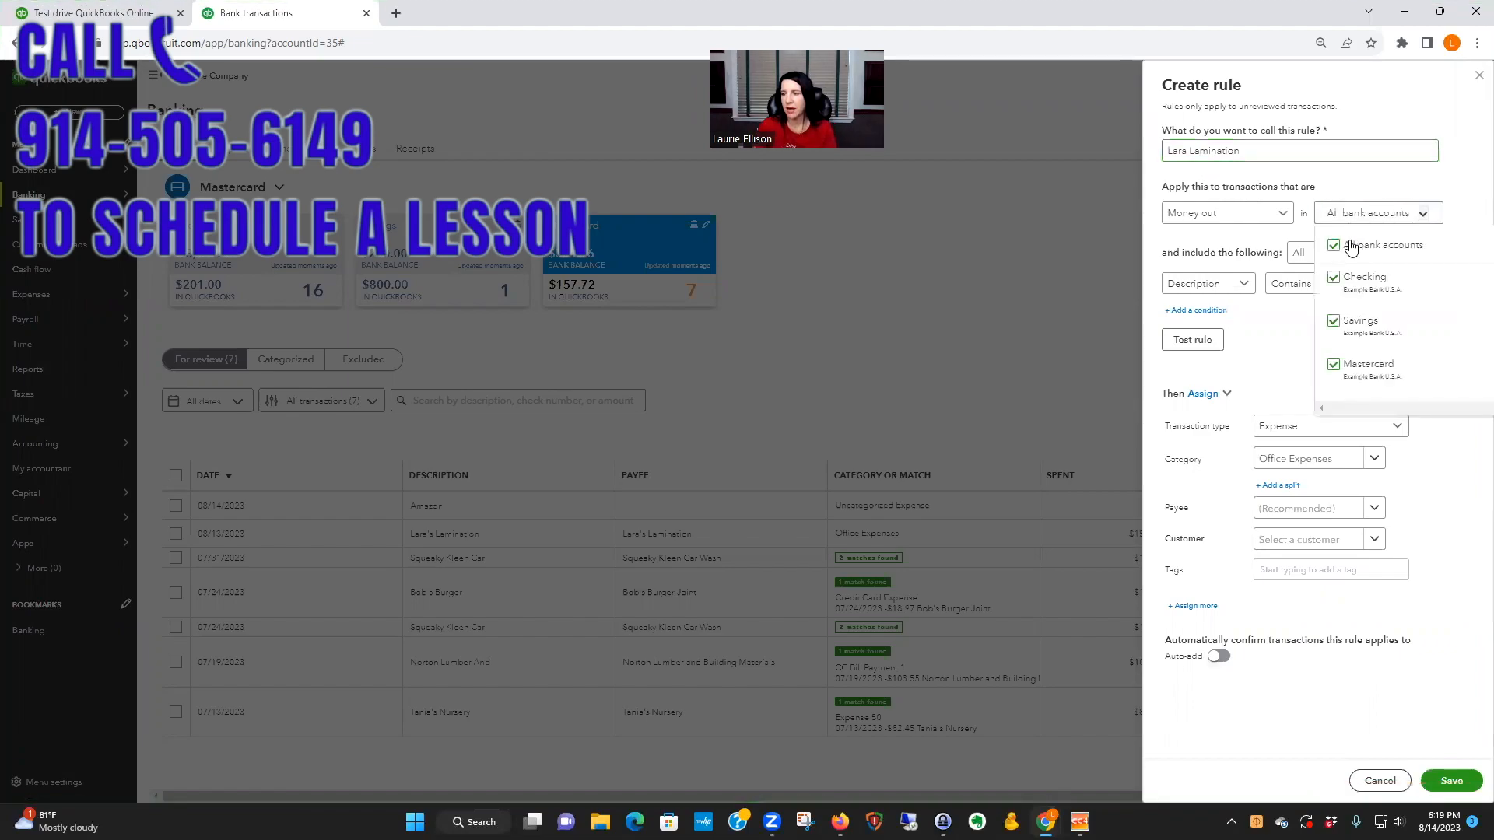
click(1457, 183)
click(1208, 285)
click(1189, 333)
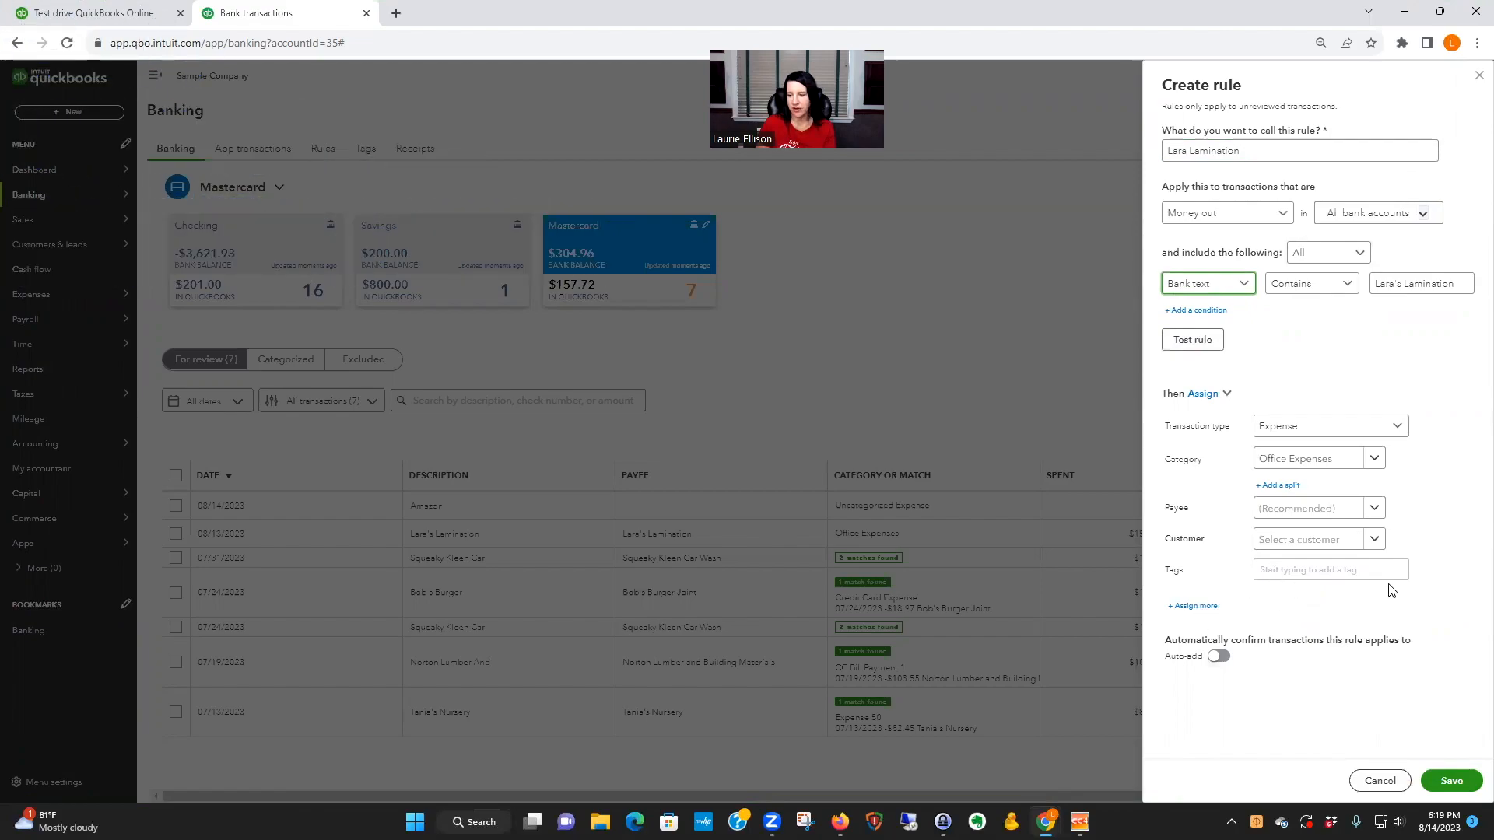
click(1447, 782)
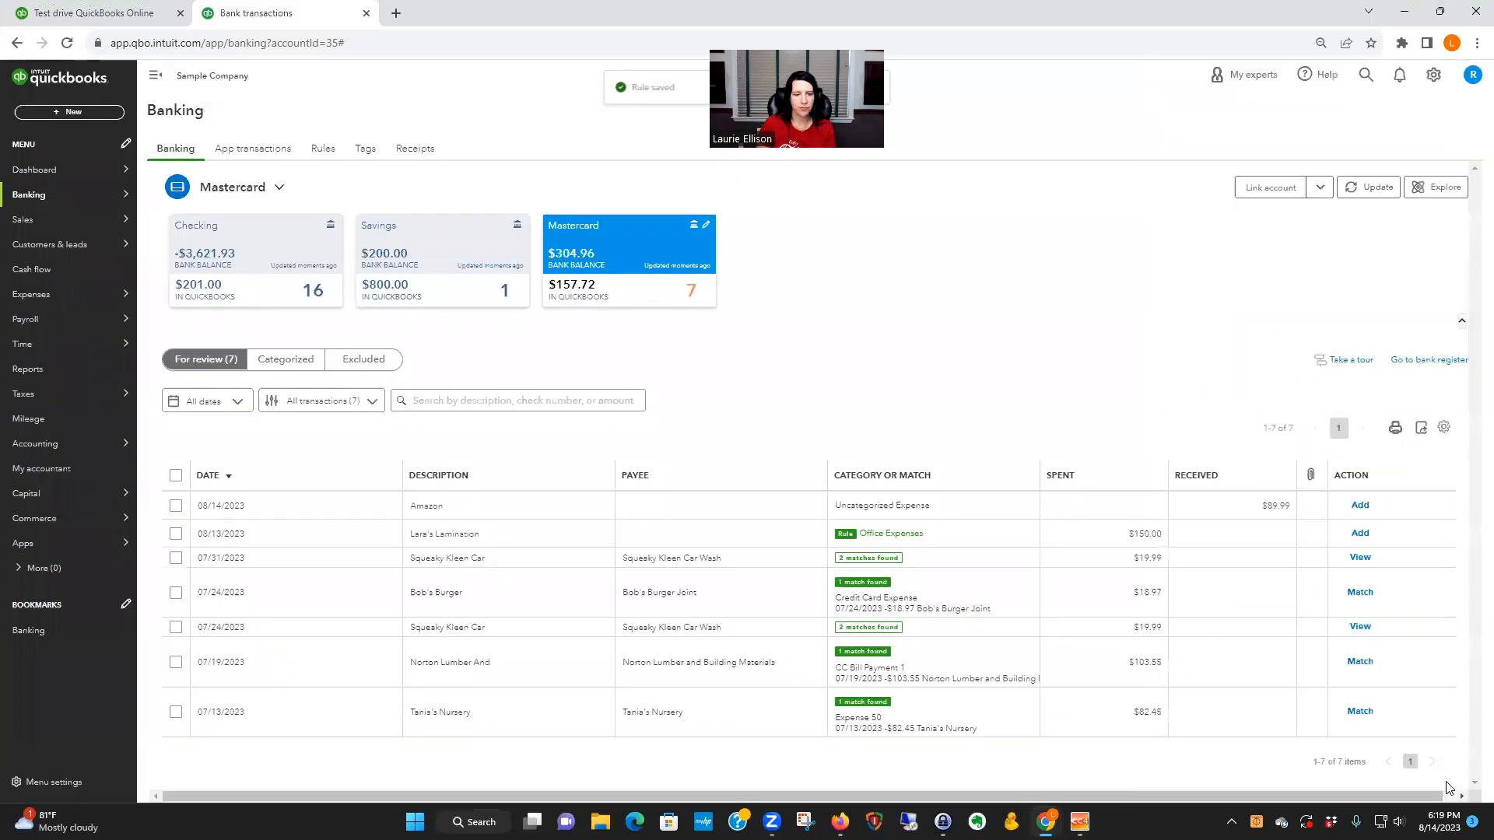
Step: Add the $150.00 Lara's Lamination expense to the books
click(1266, 539)
scroll(1110, 620, down, 3)
click(1397, 568)
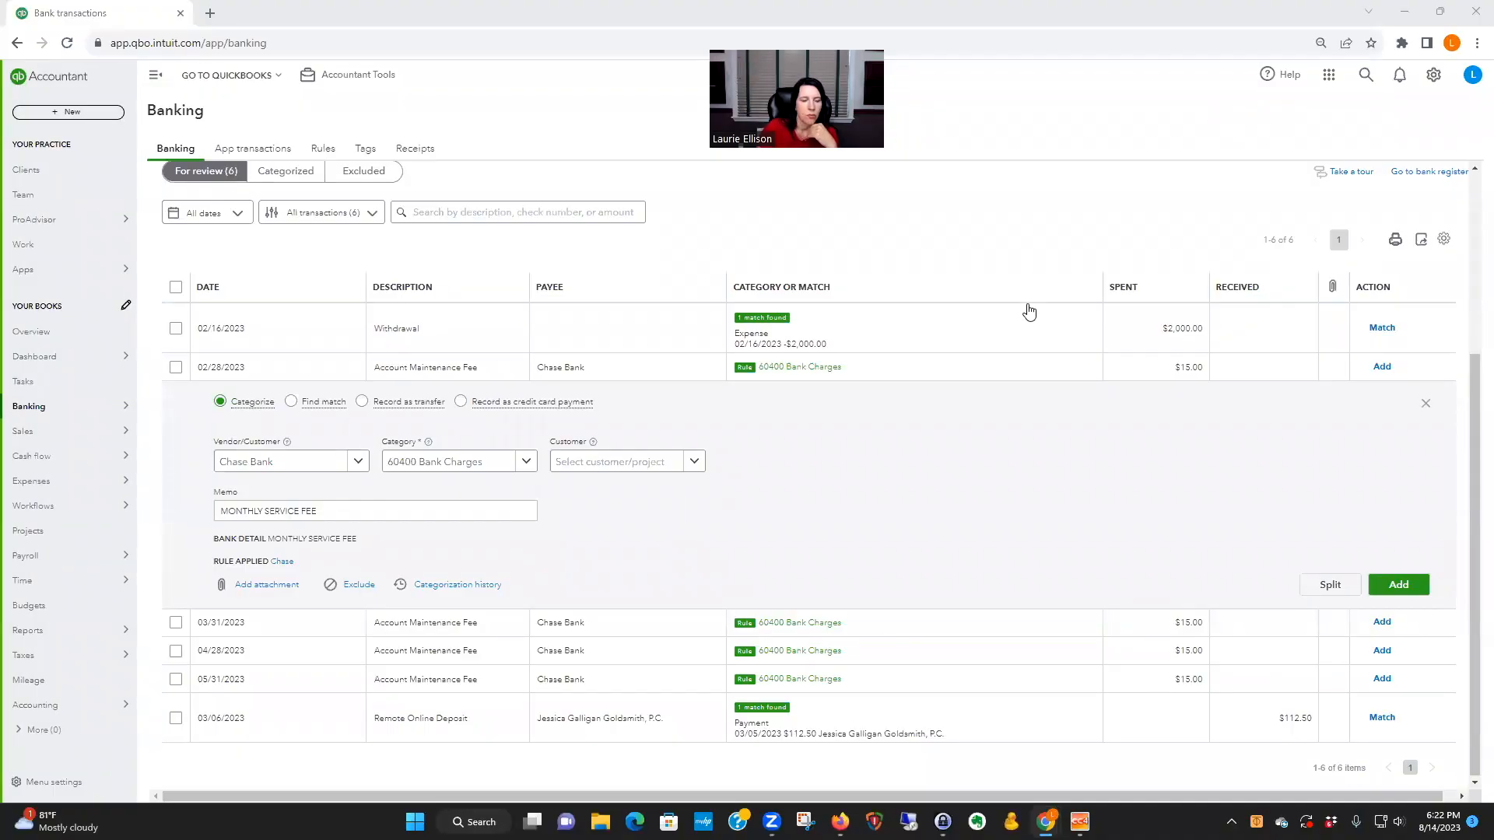
Step: Edit the Chase rule applied to the 02/28/2023 account maintenance fee: match on bank text, turn on auto-add and save
click(281, 562)
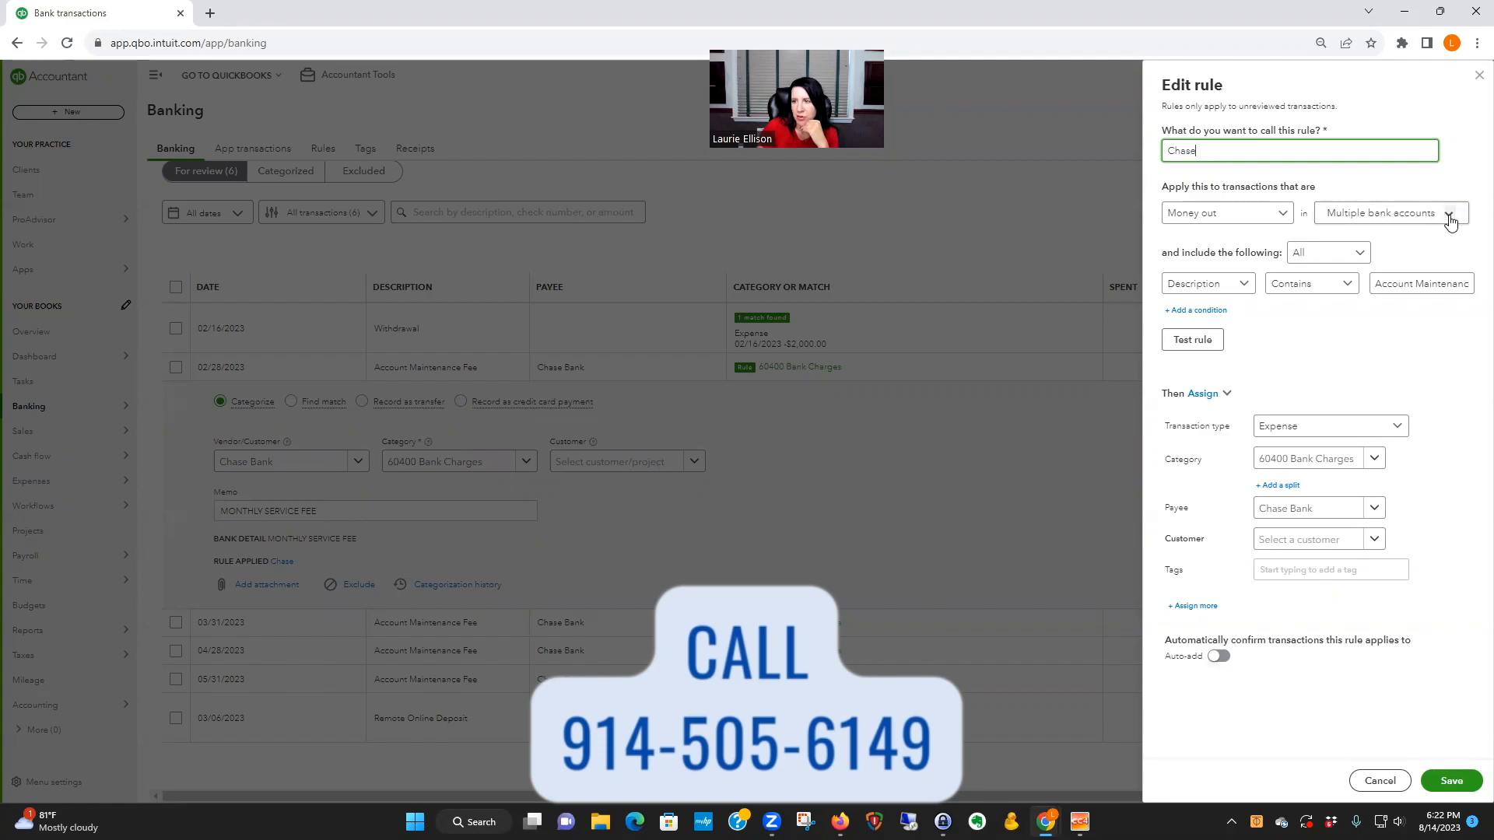
click(1235, 283)
click(1198, 335)
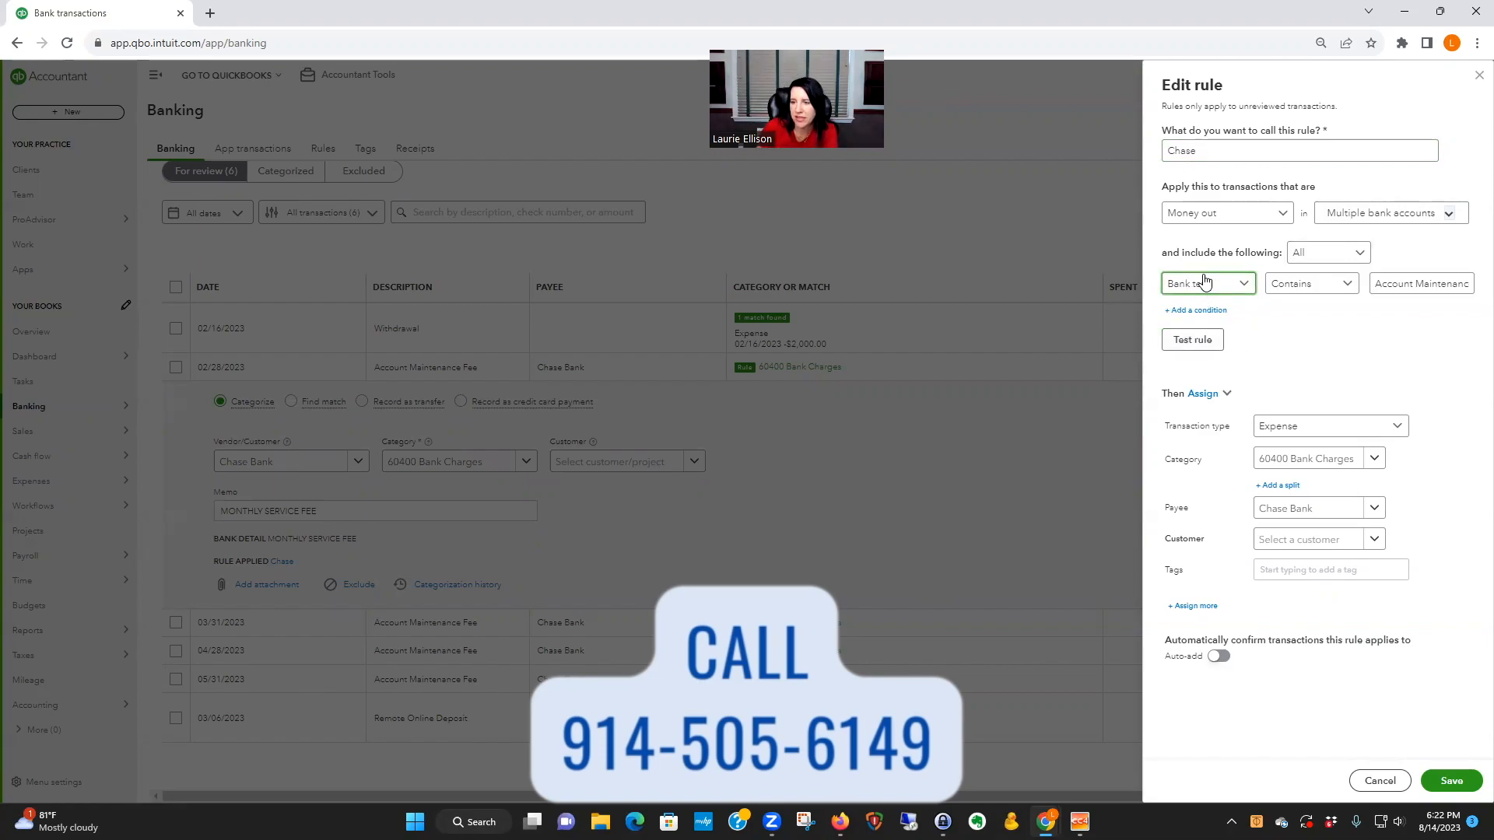
click(1216, 656)
click(1452, 782)
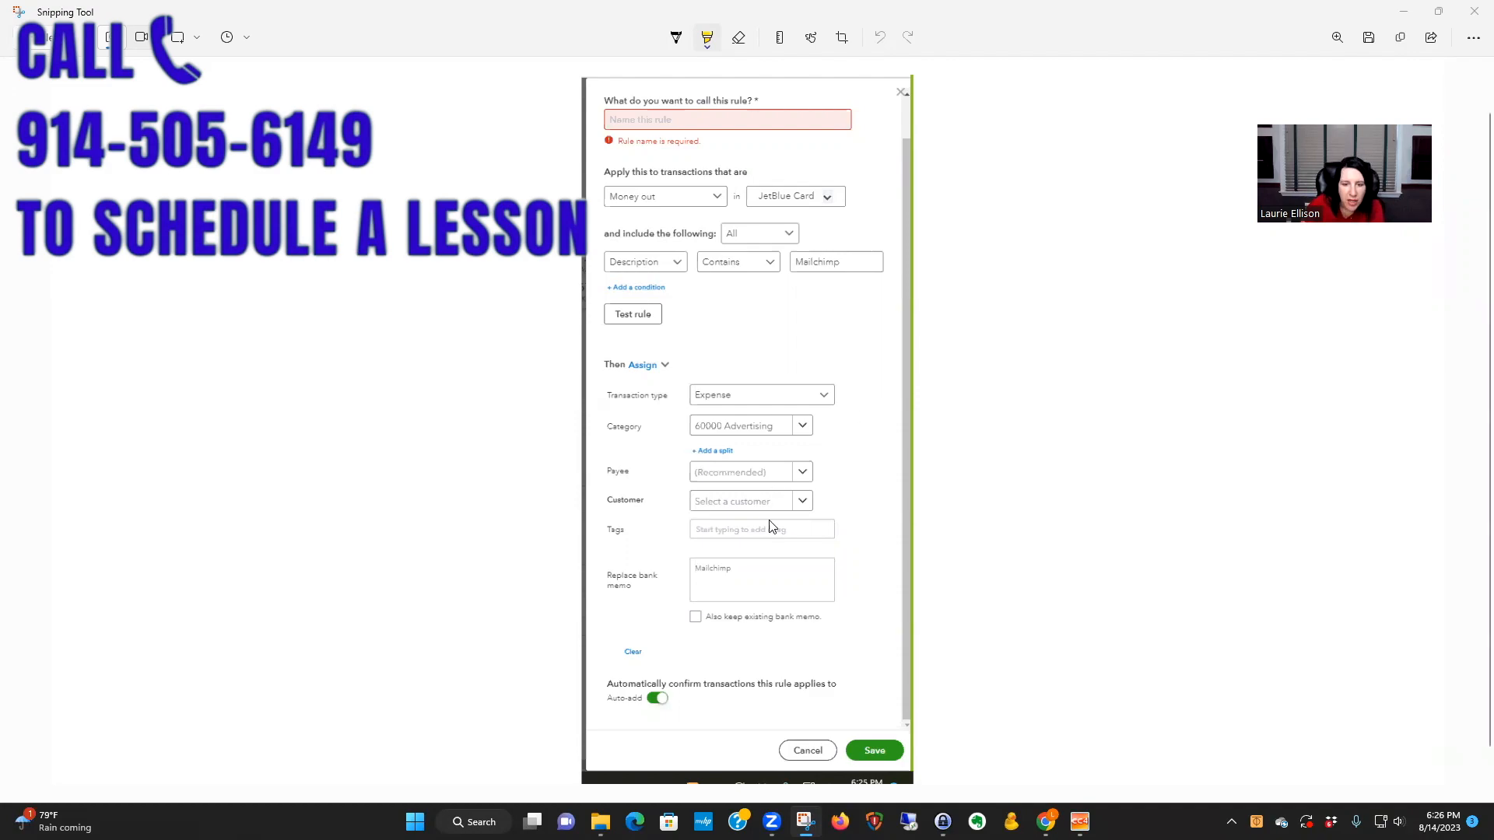
Step: On the rule screenshot in Snipping Tool, highlight "Replace bank memo" and its Mailchimp entry, and circle the Clear link
scroll(775, 542, down, 2)
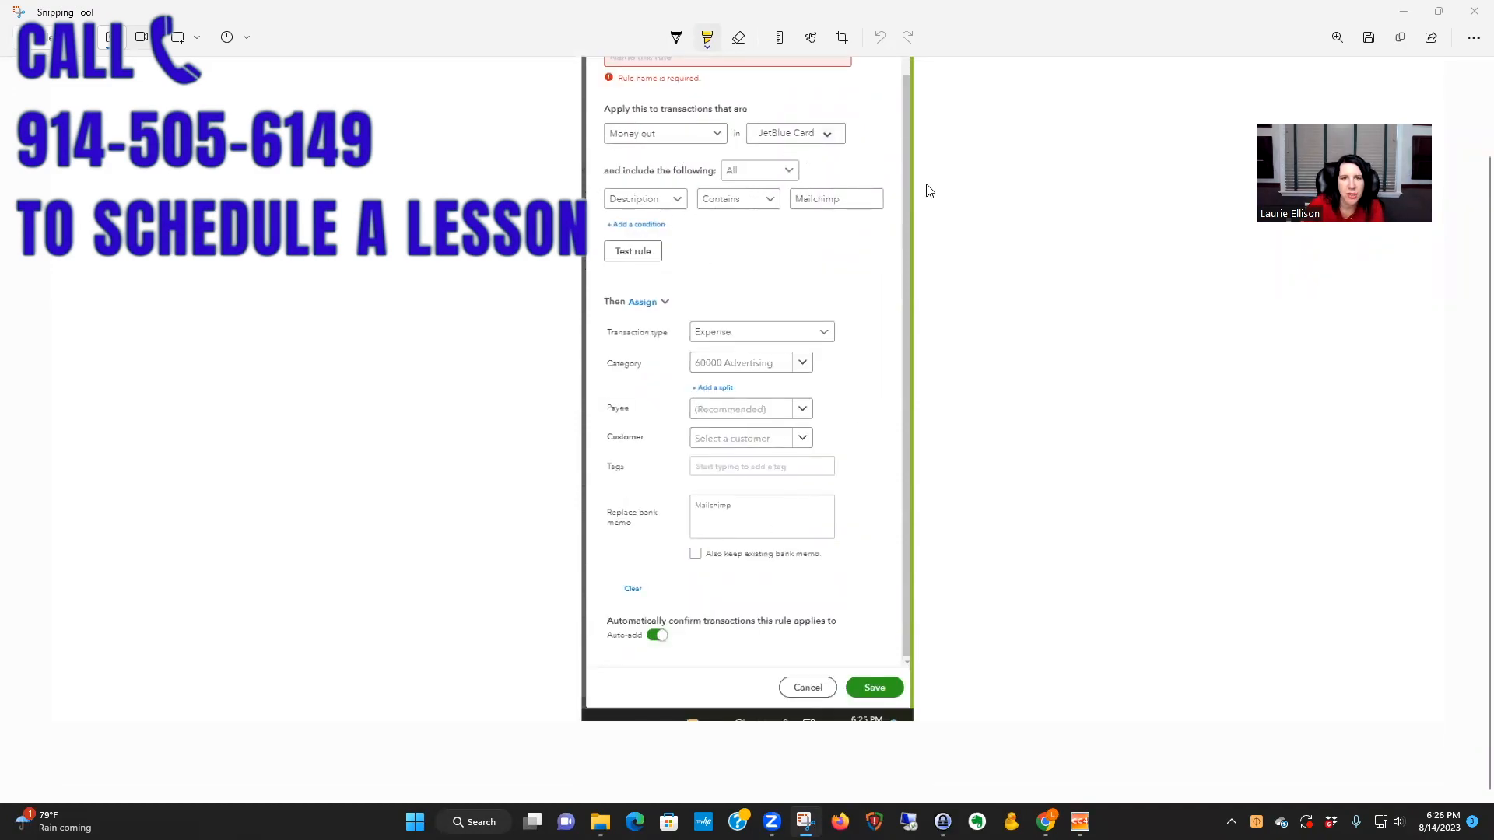
scroll(872, 421, up, 3)
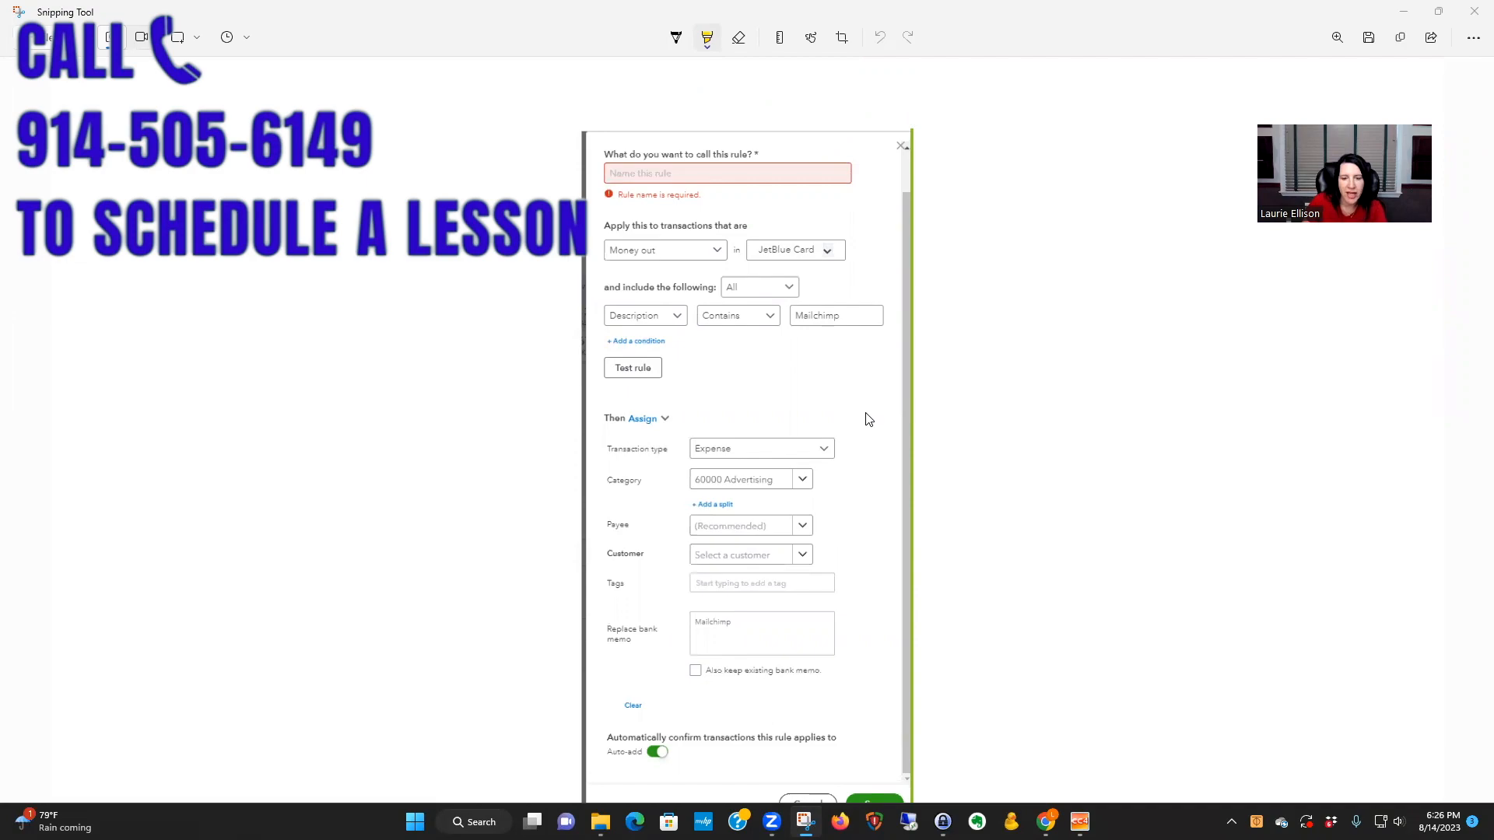
scroll(869, 420, down, 3)
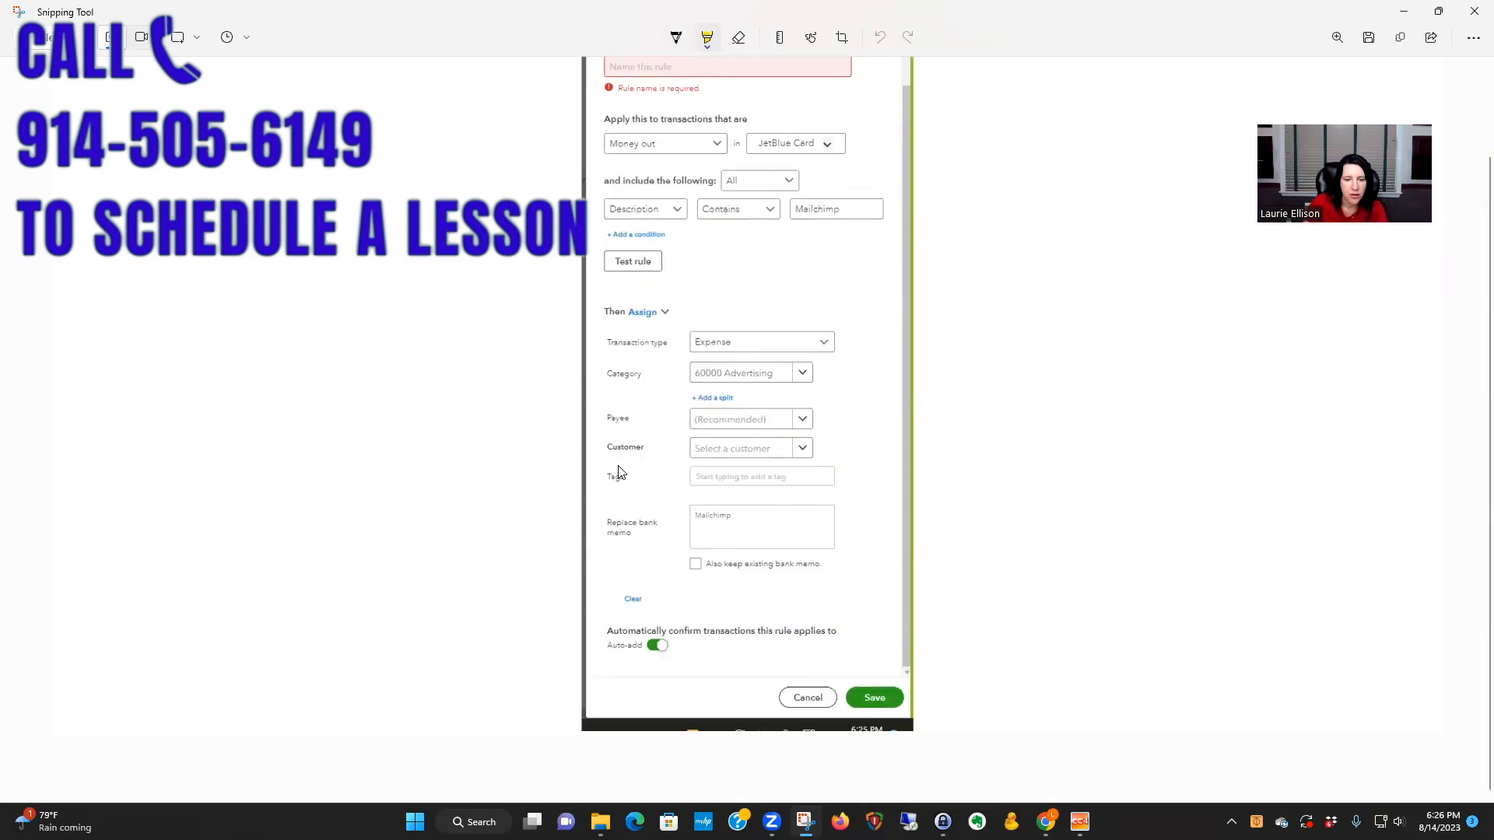
click(608, 527)
mouse_move(609, 526)
mouse_down()
mouse_move(663, 527)
mouse_move(614, 533)
mouse_move(642, 543)
mouse_move(608, 523)
mouse_move(745, 517)
mouse_up()
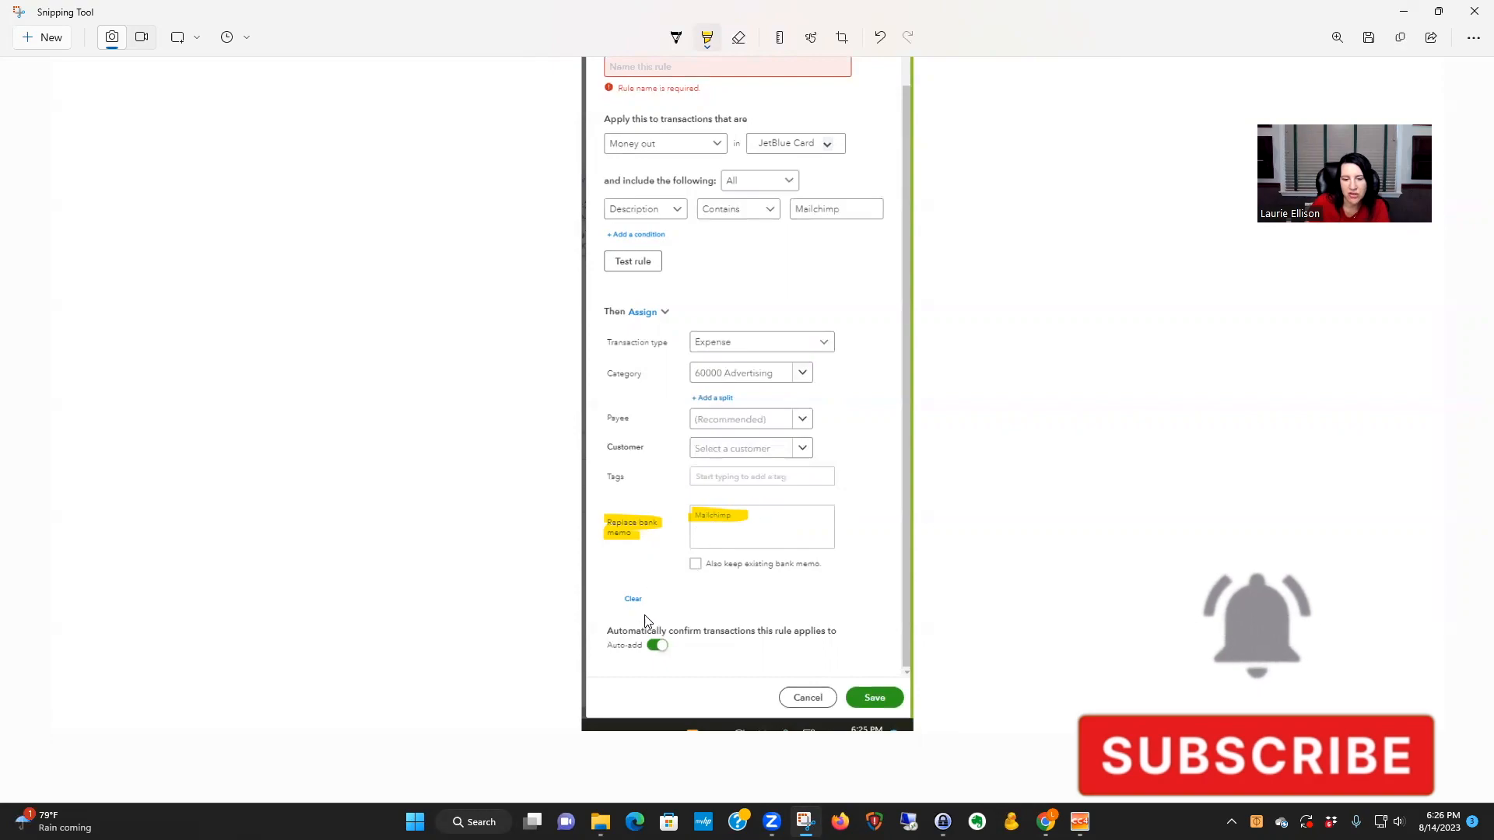
mouse_move(655, 589)
mouse_down()
mouse_move(613, 588)
mouse_move(643, 616)
mouse_up()
drag(662, 590, 637, 579)
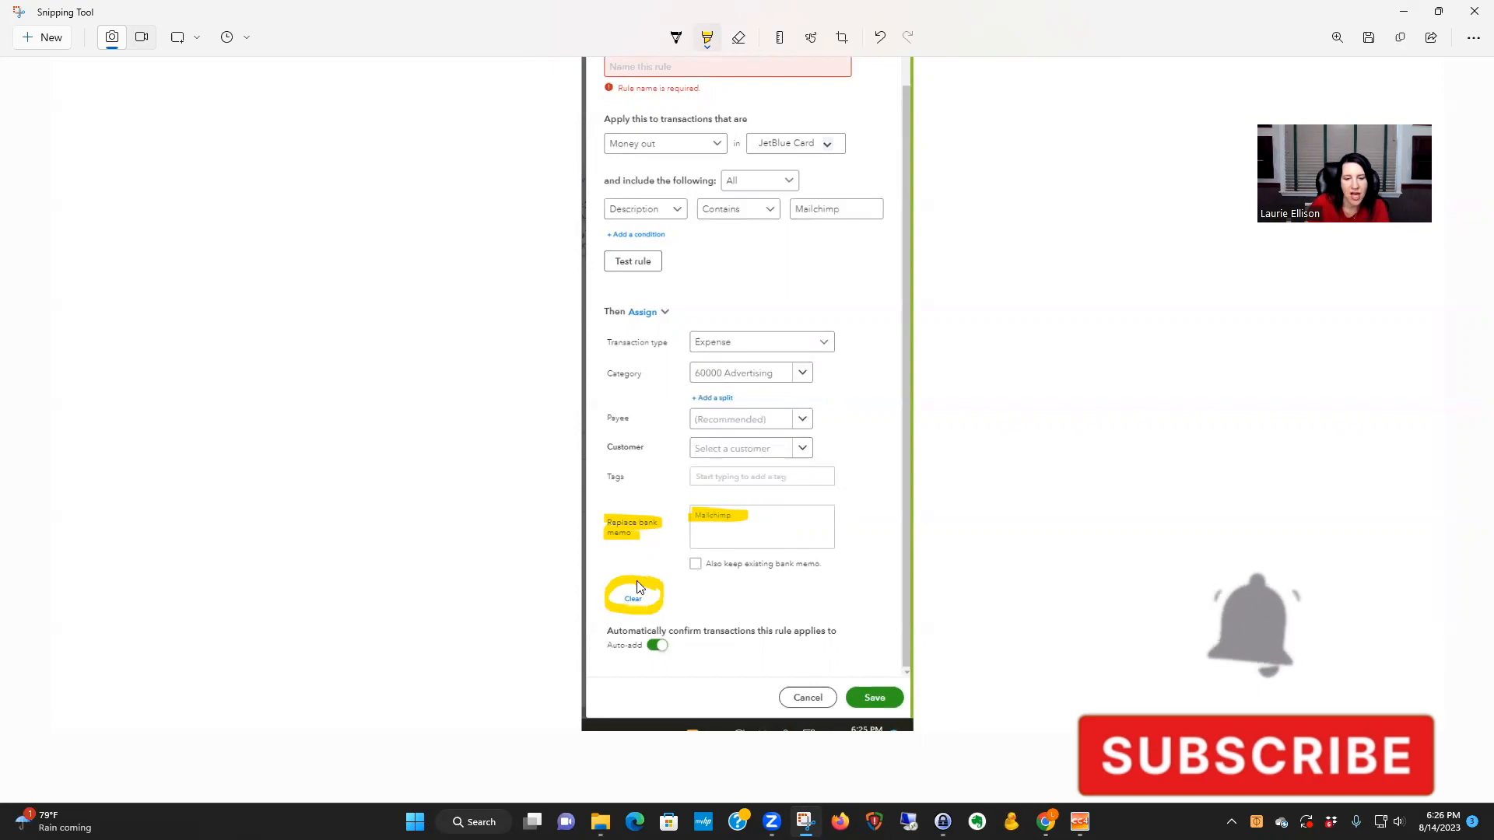